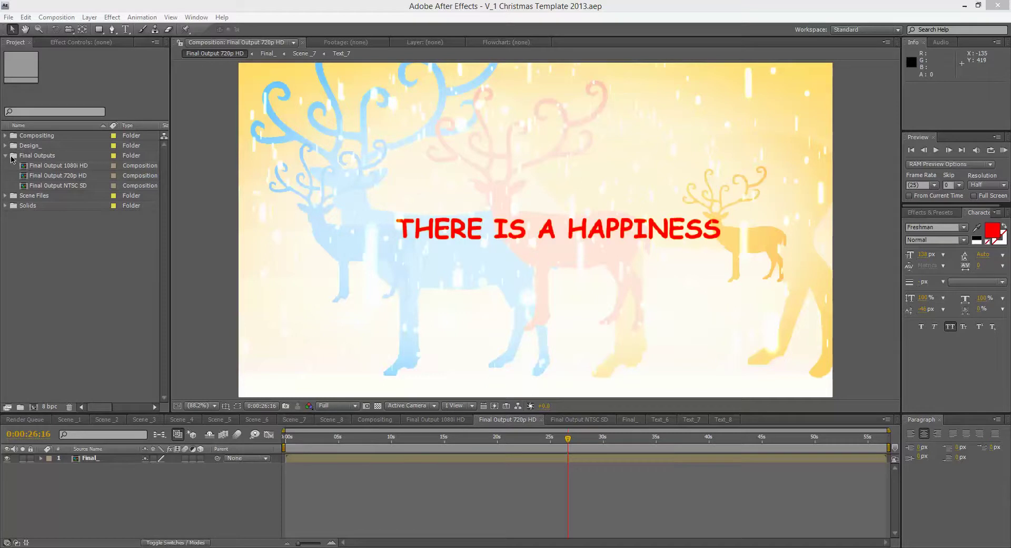
# Step: Collapse the Final Outputs folder and look over the project's top-level folders, including the contents of the Compositing folder
pyautogui.click(6, 155)
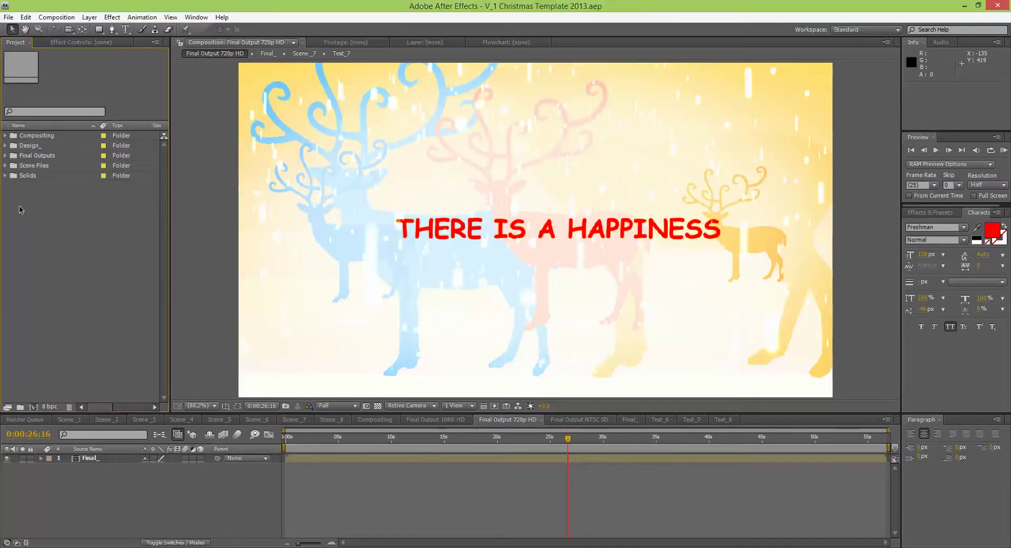
pyautogui.moveTo(16, 191); pyautogui.dragTo(37, 132)
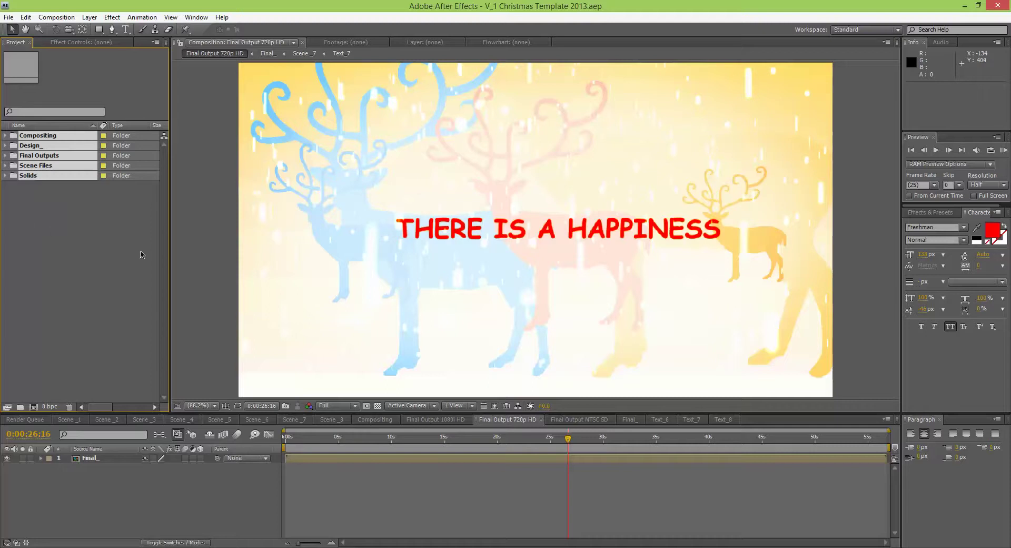
pyautogui.click(76, 243)
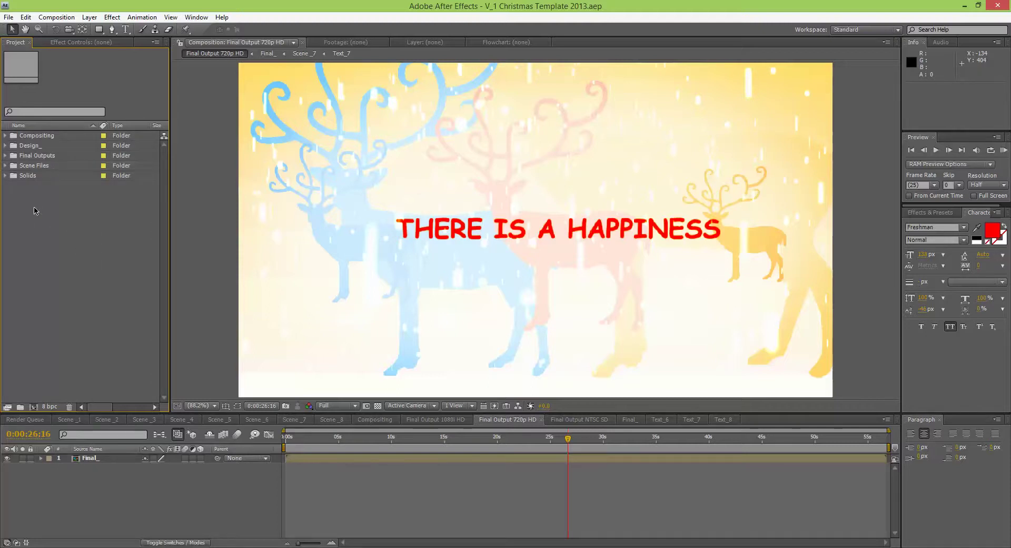
pyautogui.click(7, 136)
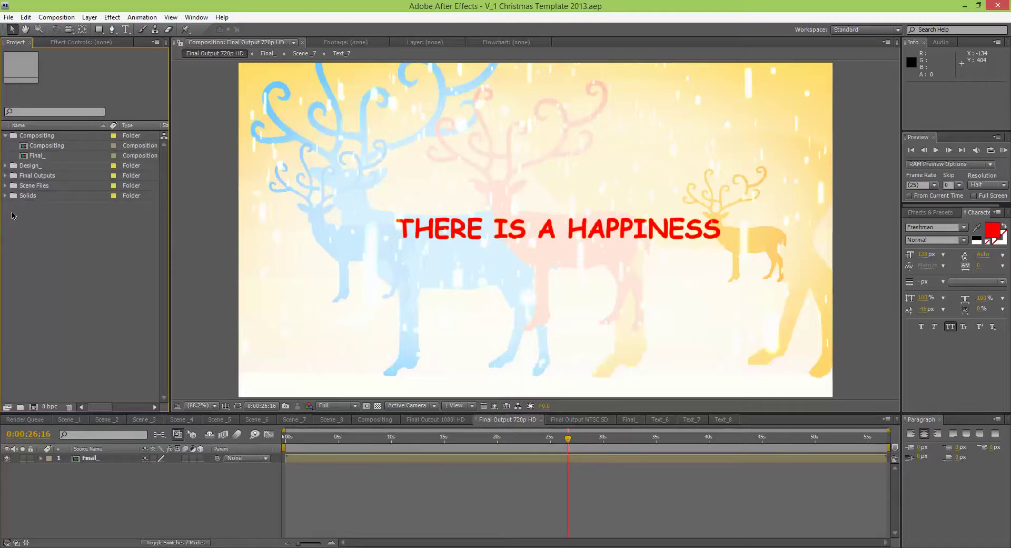
pyautogui.click(6, 137)
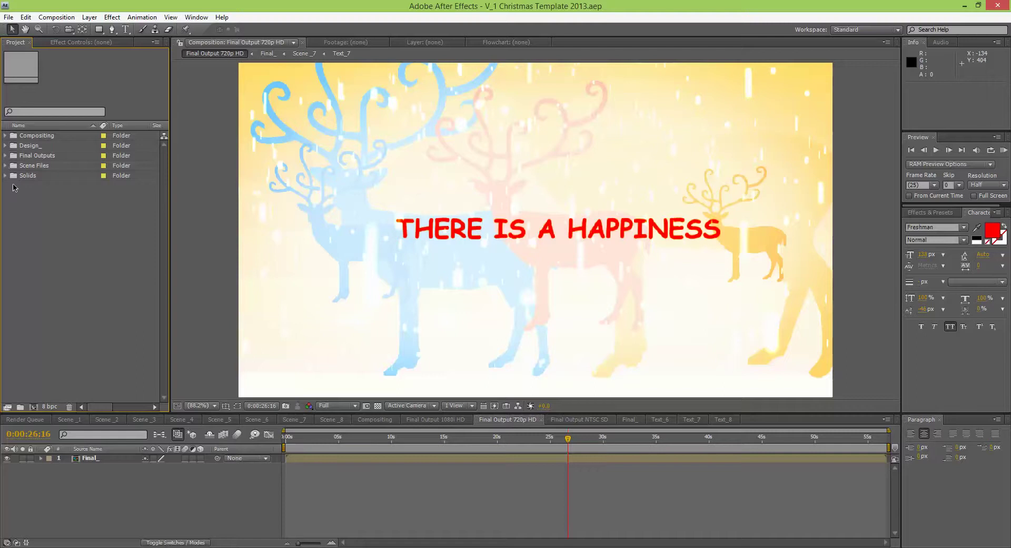
# Step: Expand the Design_, Final Outputs and Scene Files folders to examine the compositions and scene subfolders inside them
pyautogui.moveTo(23, 198); pyautogui.dragTo(17, 178)
pyautogui.click(44, 139)
pyautogui.click(6, 145)
pyautogui.click(40, 156)
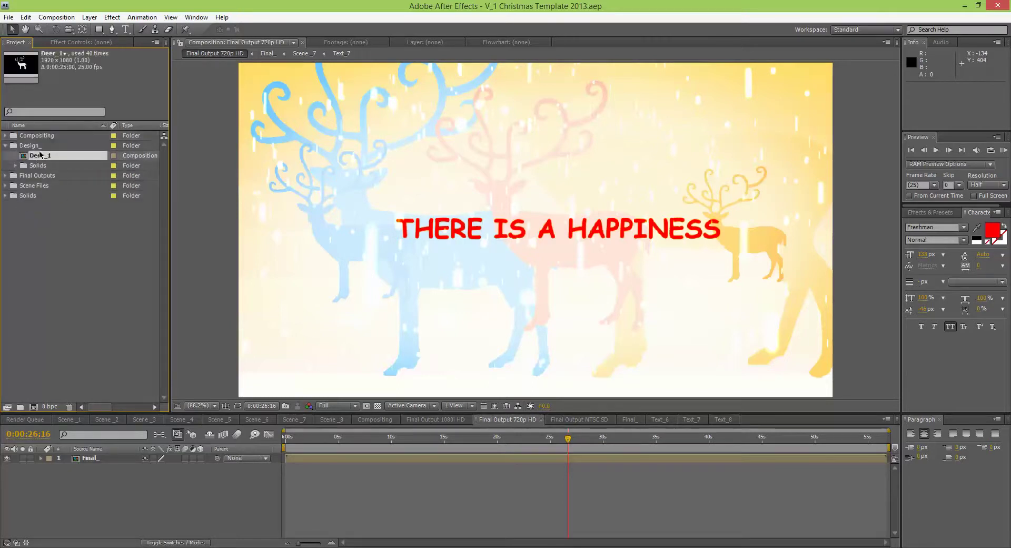
pyautogui.click(40, 146)
pyautogui.click(6, 176)
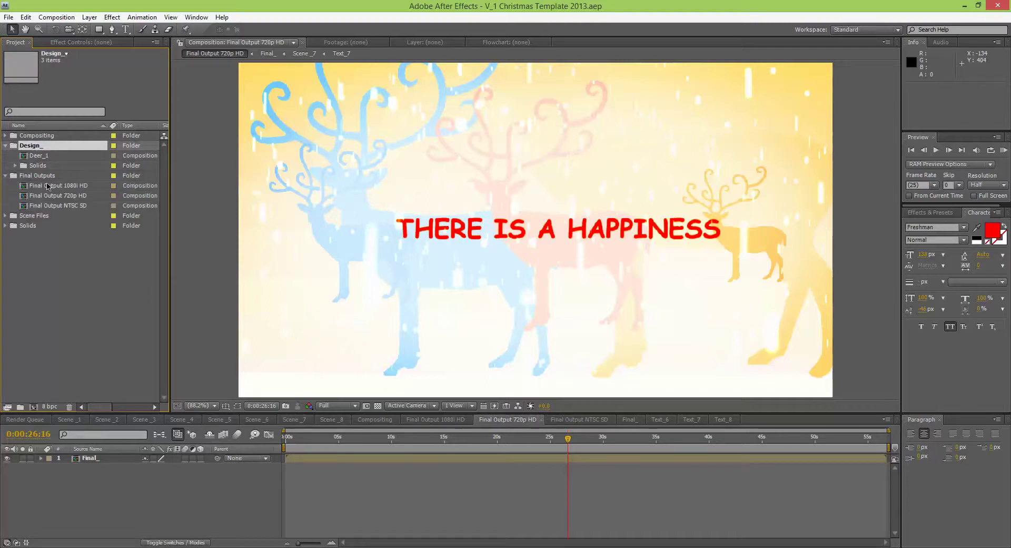
pyautogui.moveTo(9, 190); pyautogui.dragTo(40, 200)
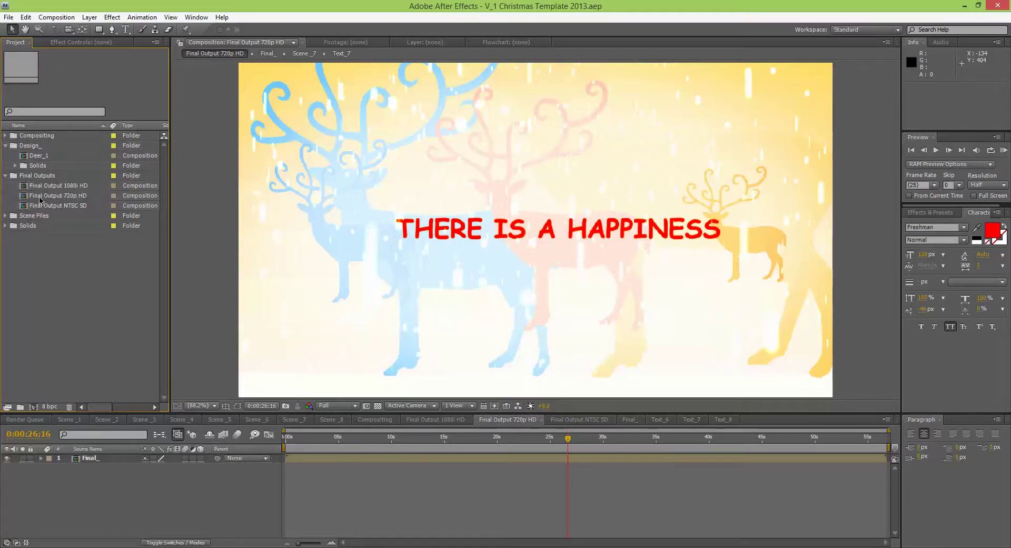
pyautogui.click(13, 216)
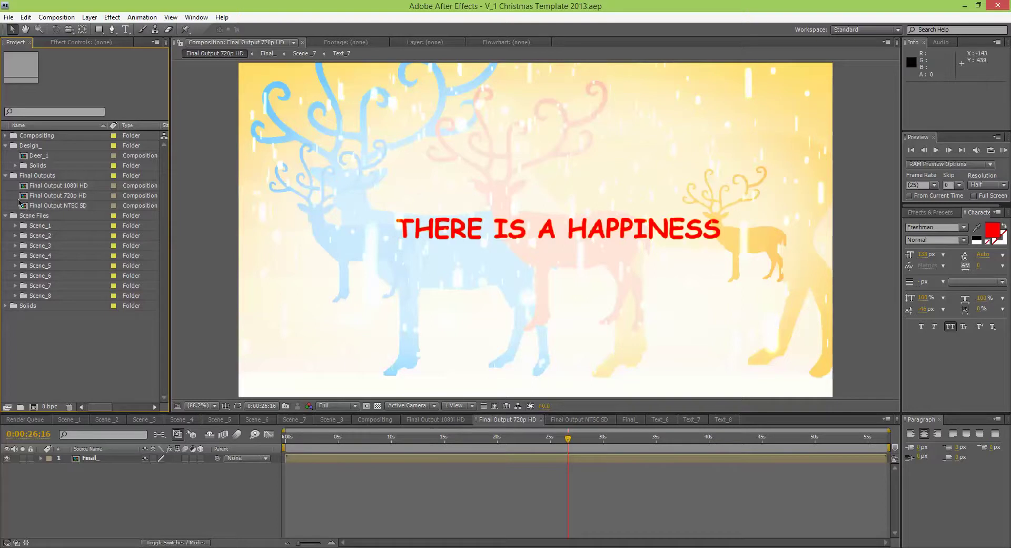
# Step: Expand the Scene_1 folder and inspect its Scene _1 and Text_1 compositions
pyautogui.click(24, 227)
pyautogui.moveTo(13, 232); pyautogui.dragTo(27, 326)
pyautogui.click(28, 334)
pyautogui.click(16, 226)
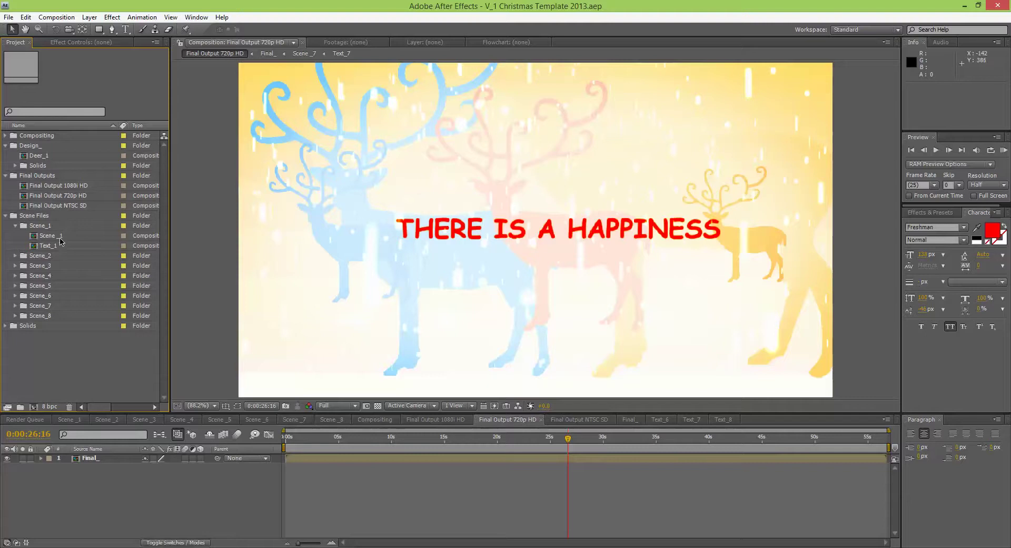
pyautogui.click(22, 228)
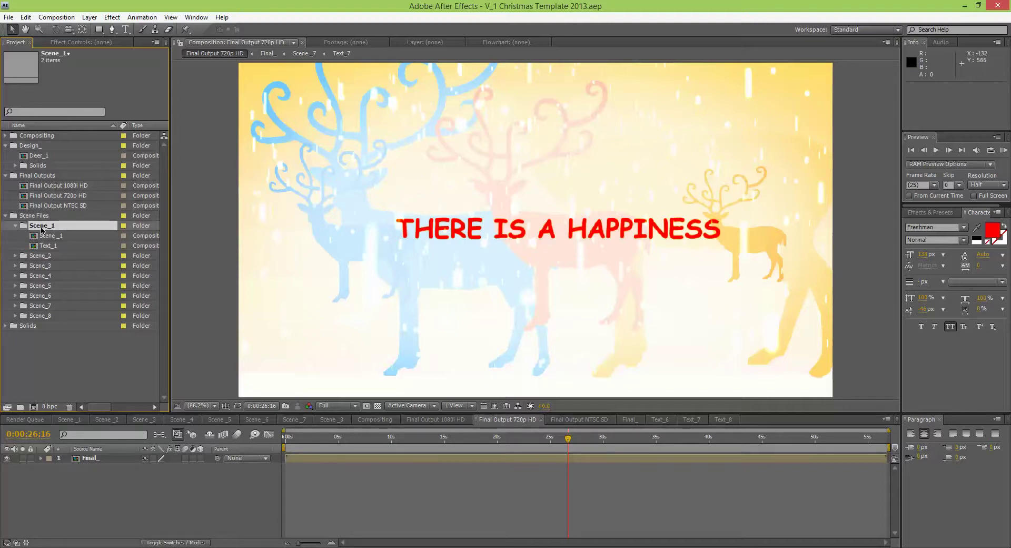
pyautogui.click(46, 245)
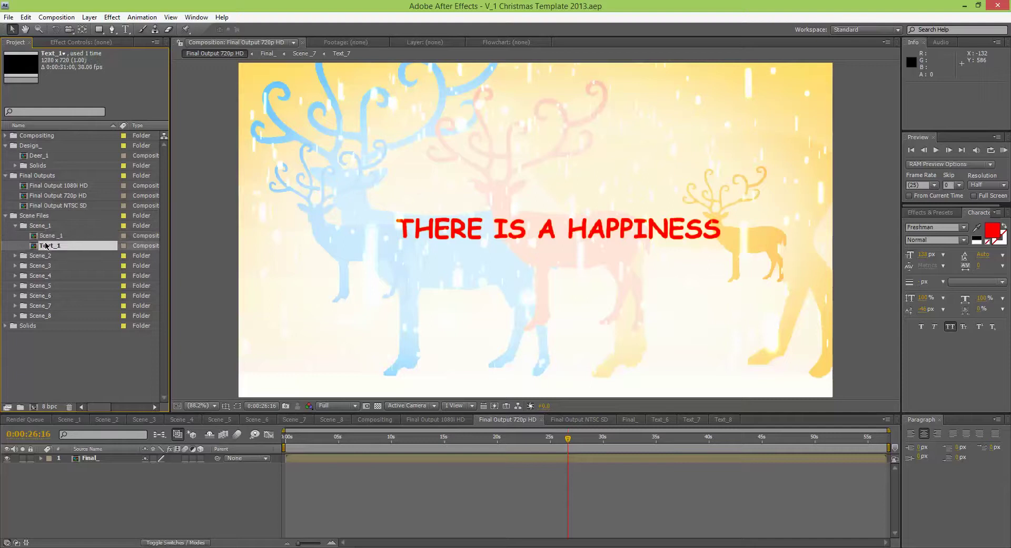
pyautogui.click(47, 236)
pyautogui.click(45, 246)
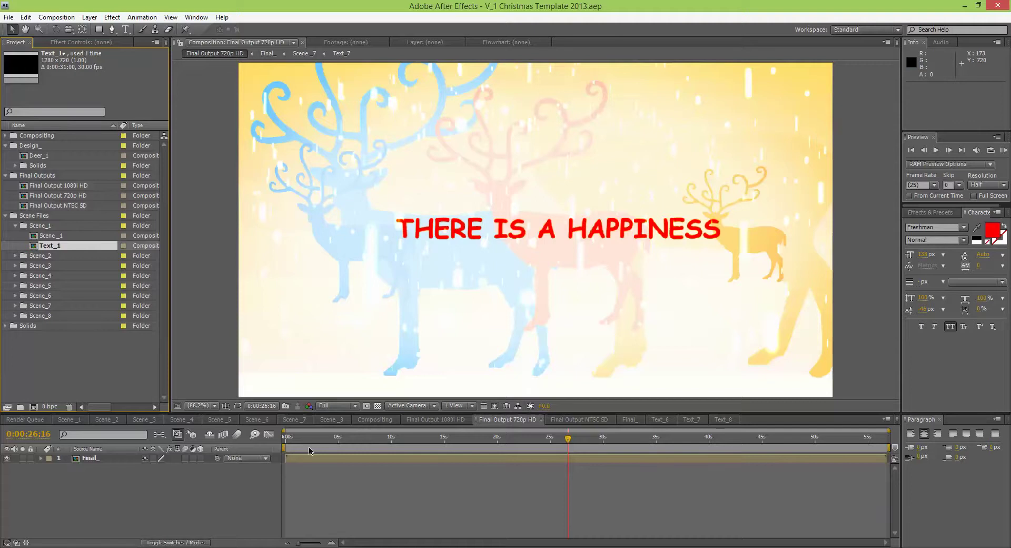
# Step: Preview the final output at 0:00:03:06, and replace the MERRY CHRISTMAS text in the Text_1 composition with 678
pyautogui.moveTo(319, 440); pyautogui.dragTo(322, 456)
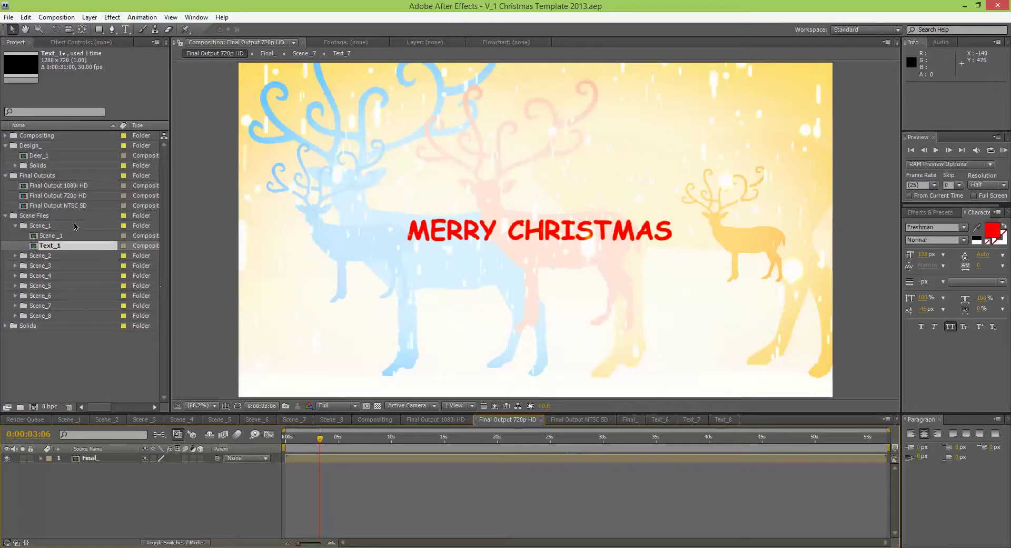
pyautogui.doubleClick(50, 247)
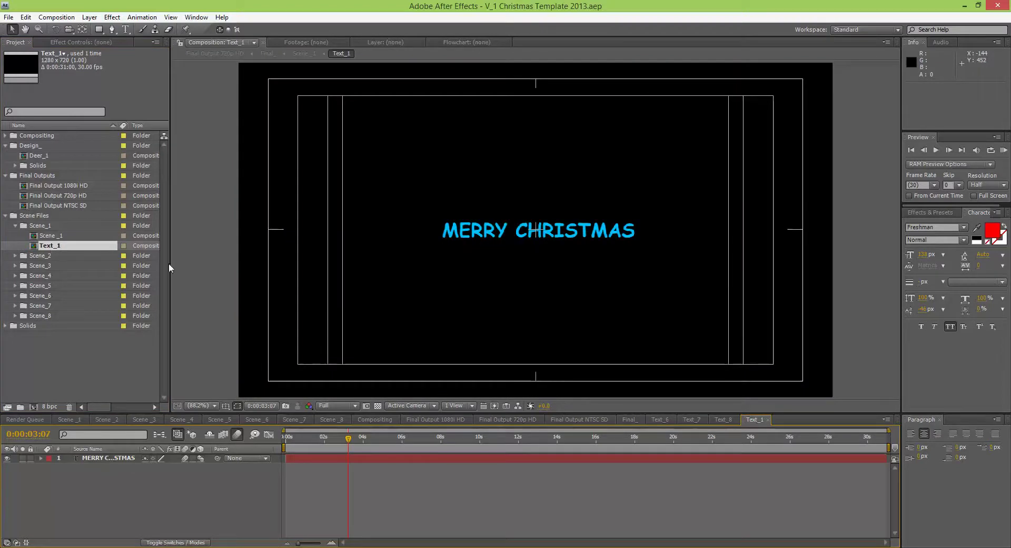
pyautogui.doubleClick(116, 457)
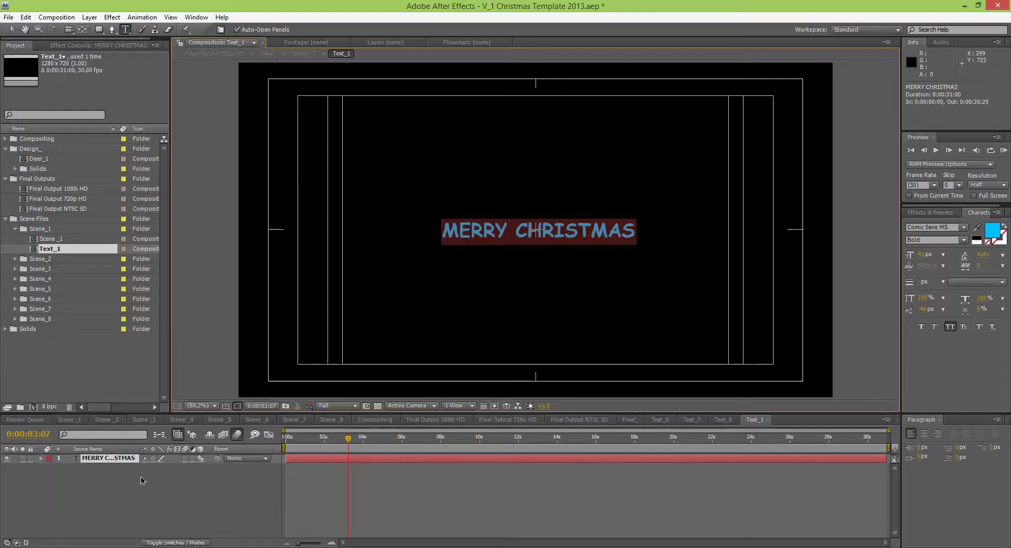
pyautogui.click(133, 471)
pyautogui.doubleClick(125, 458)
pyautogui.click(119, 469)
pyautogui.doubleClick(118, 458)
pyautogui.write('678')
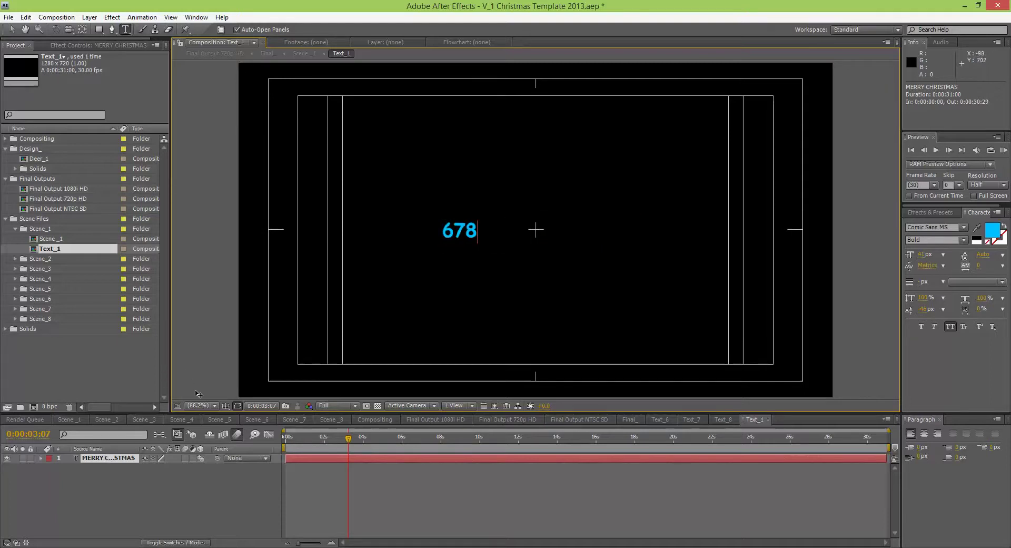
pyautogui.click(141, 512)
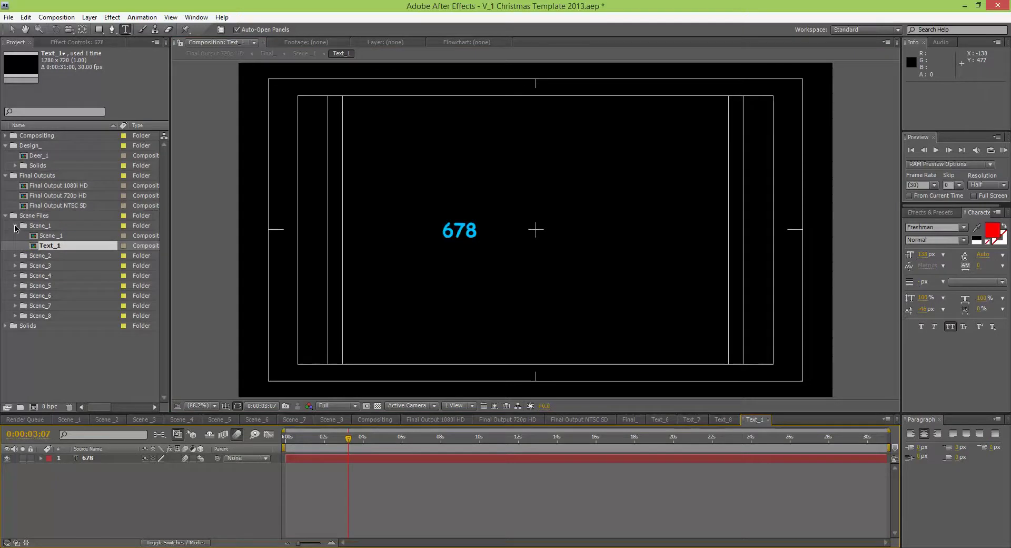
# Step: Collapse the Scene_1 folder and open the Scene _4 composition from the Scene_4 folder at 0:00:00:16
pyautogui.click(14, 227)
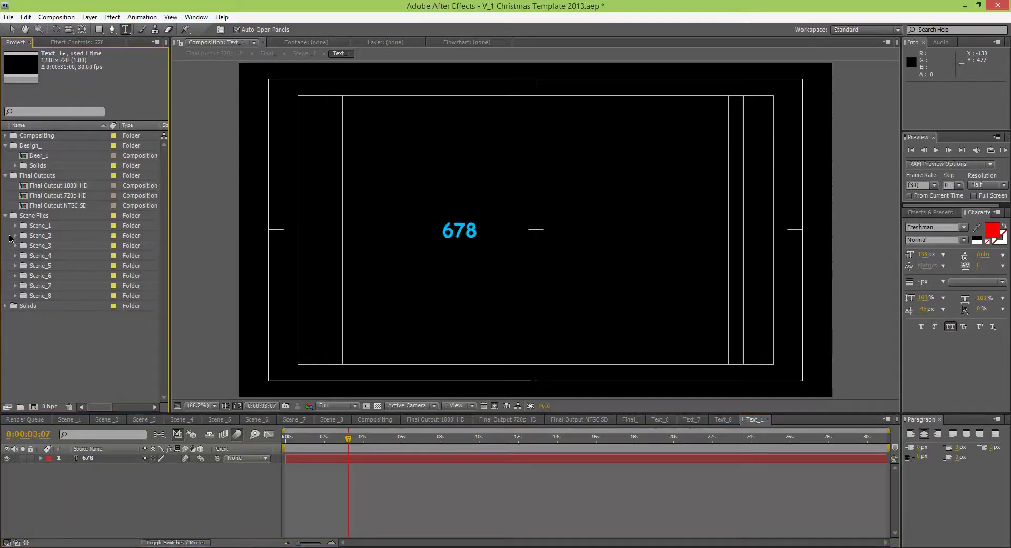
pyautogui.moveTo(12, 236); pyautogui.dragTo(29, 304)
pyautogui.click(24, 332)
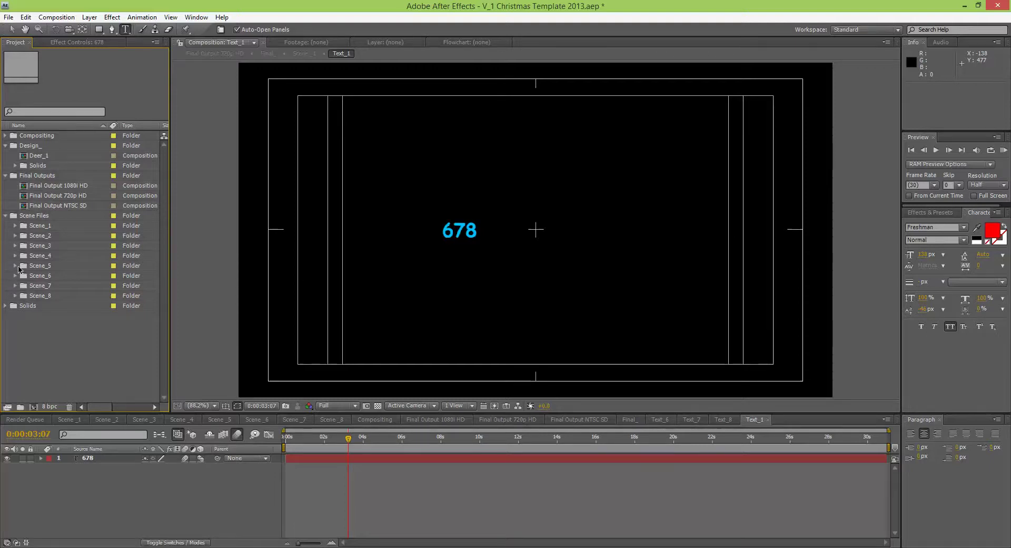
pyautogui.click(15, 256)
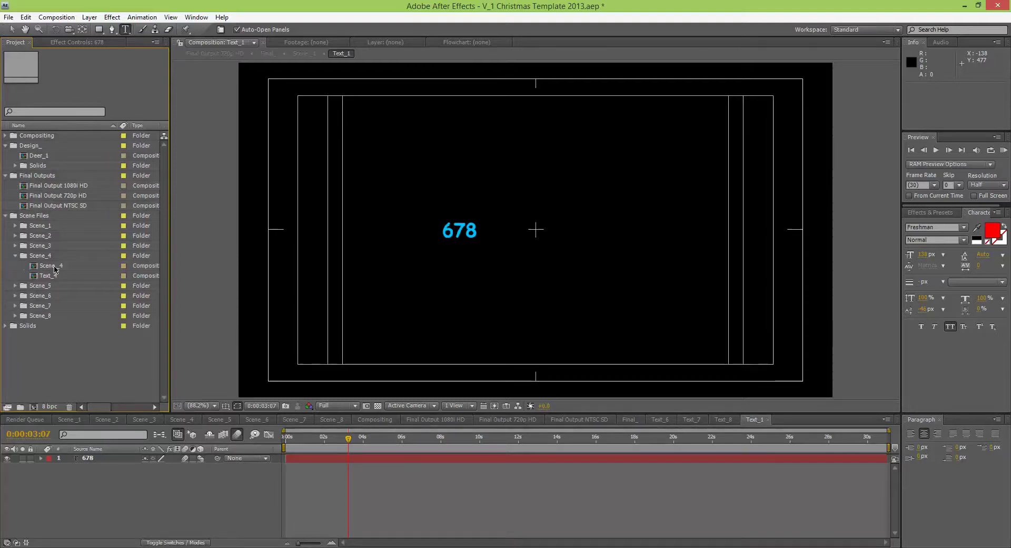
pyautogui.click(43, 265)
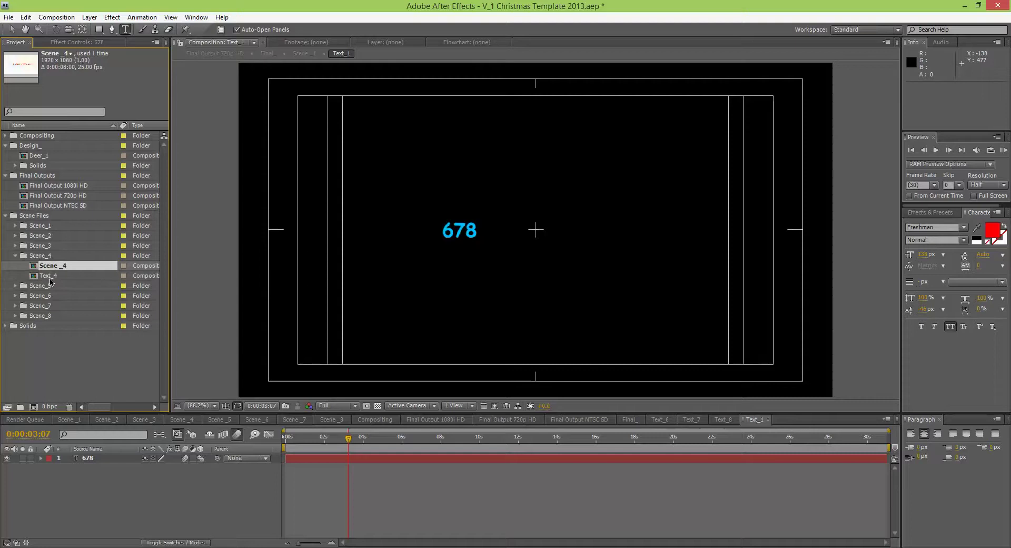
pyautogui.click(50, 277)
pyautogui.doubleClick(53, 266)
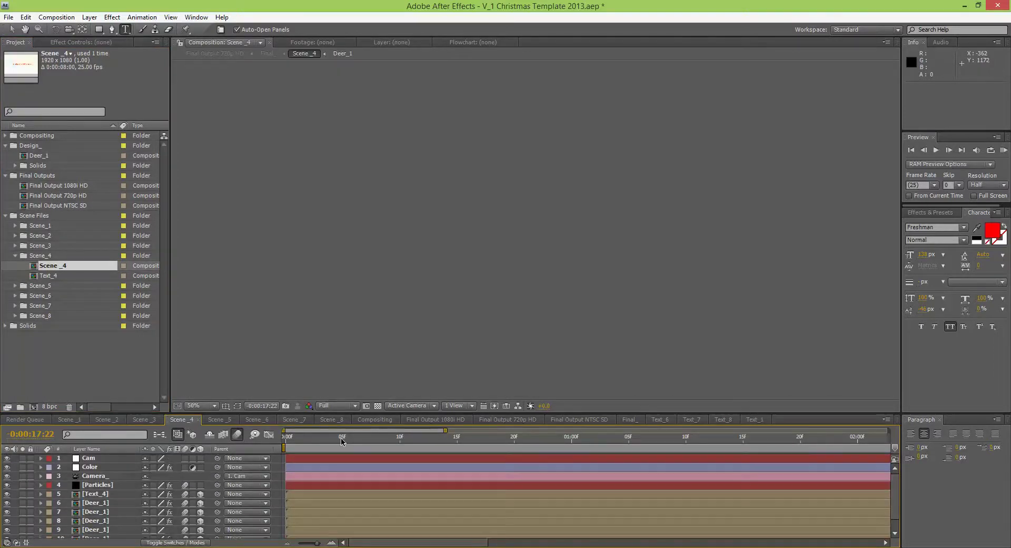
pyautogui.click(468, 439)
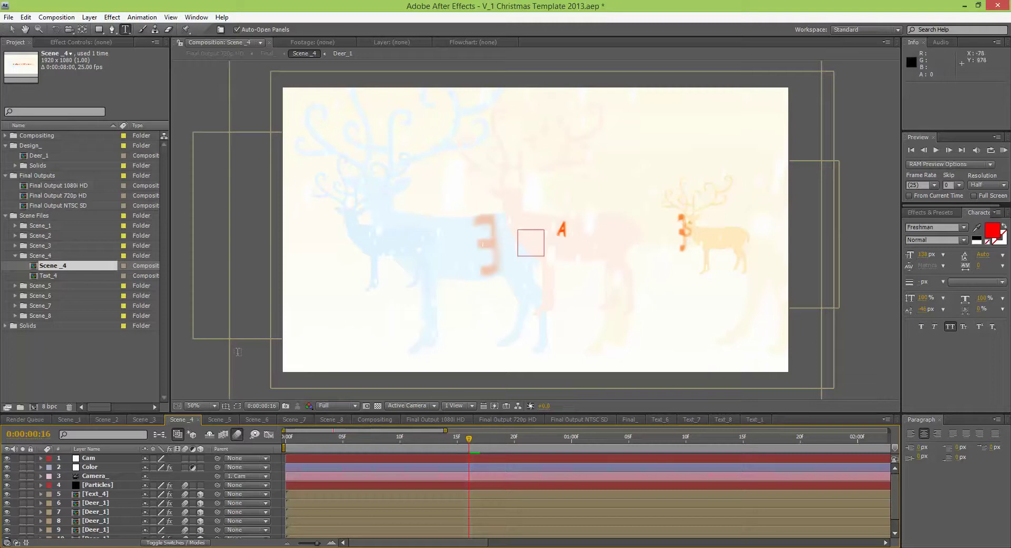
# Step: Open the Text_4 composition and scrub through its timeline to 0:00:10:03
pyautogui.doubleClick(48, 274)
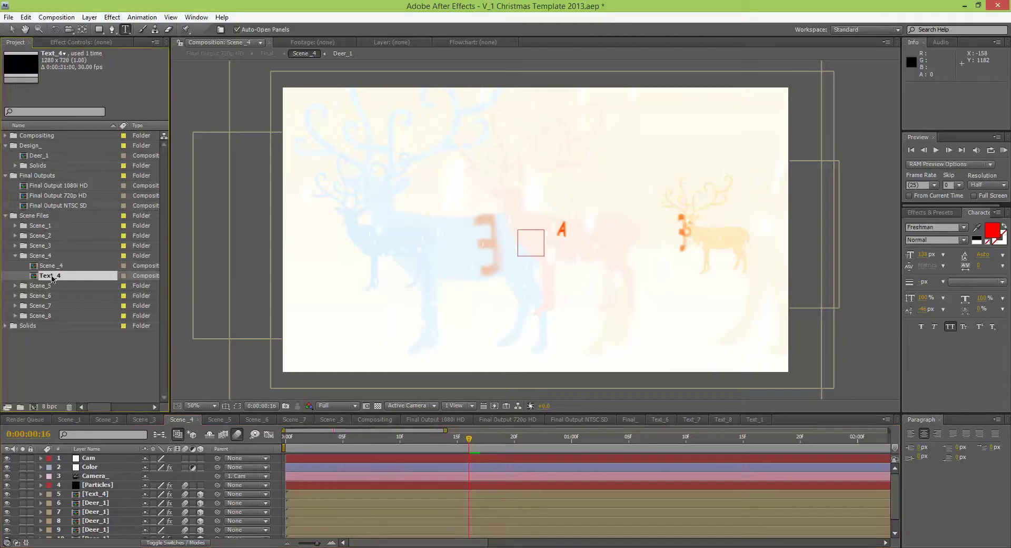
pyautogui.click(459, 445)
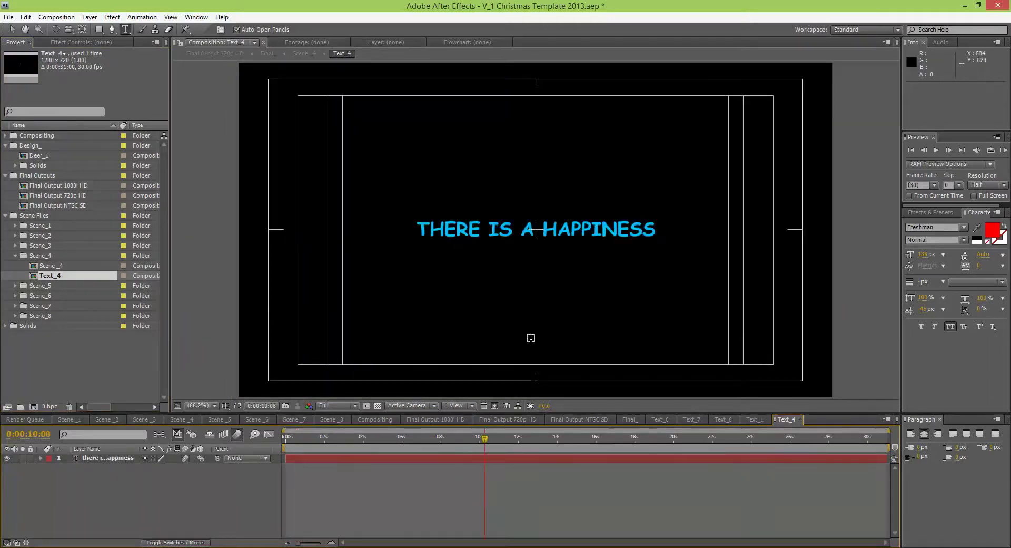
pyautogui.click(289, 445)
pyautogui.moveTo(304, 448); pyautogui.dragTo(481, 444)
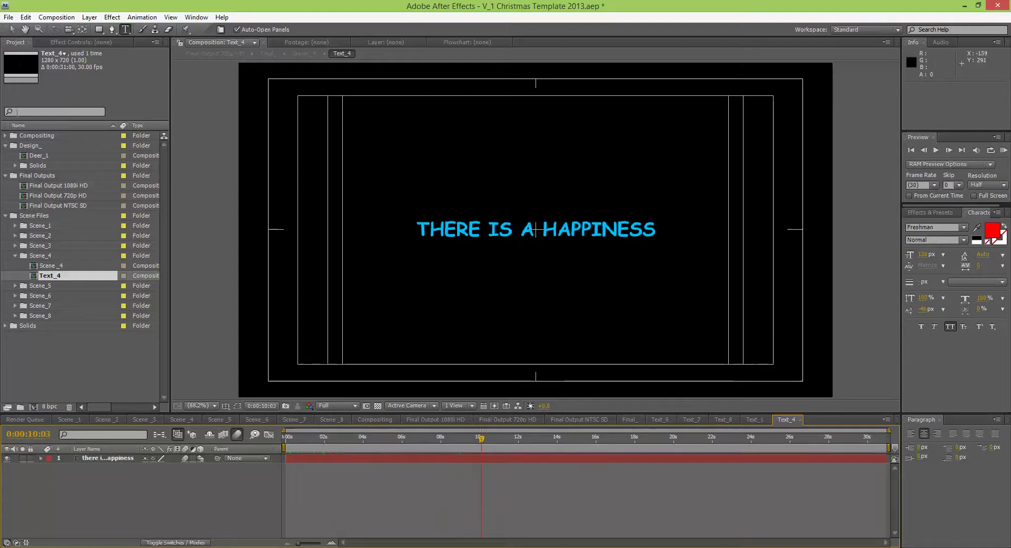
# Step: Return to the Scene _4 composition with the Selection tool active and place the playhead at 0:00:05:11, showing the full timeline
pyautogui.click(12, 29)
pyautogui.doubleClick(51, 266)
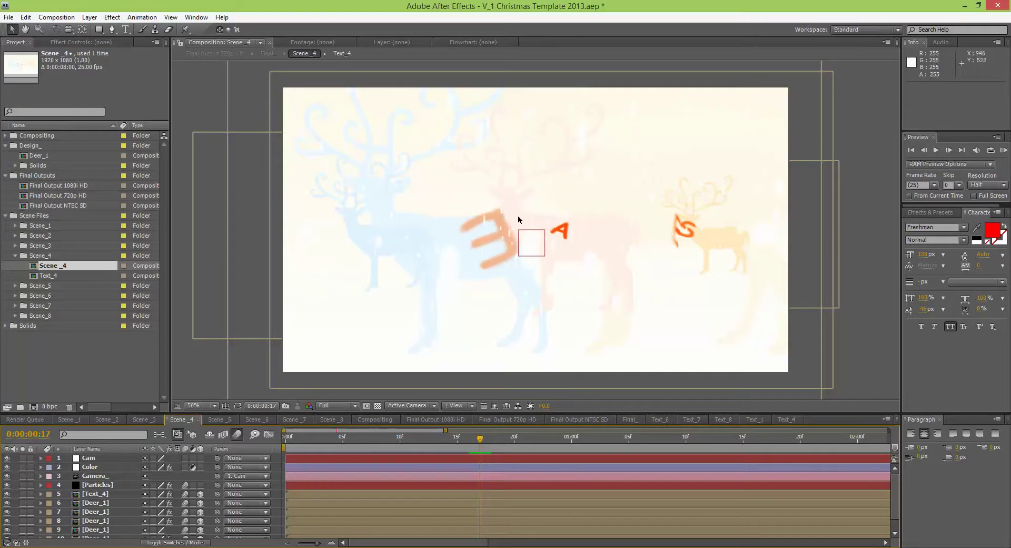
pyautogui.click(639, 439)
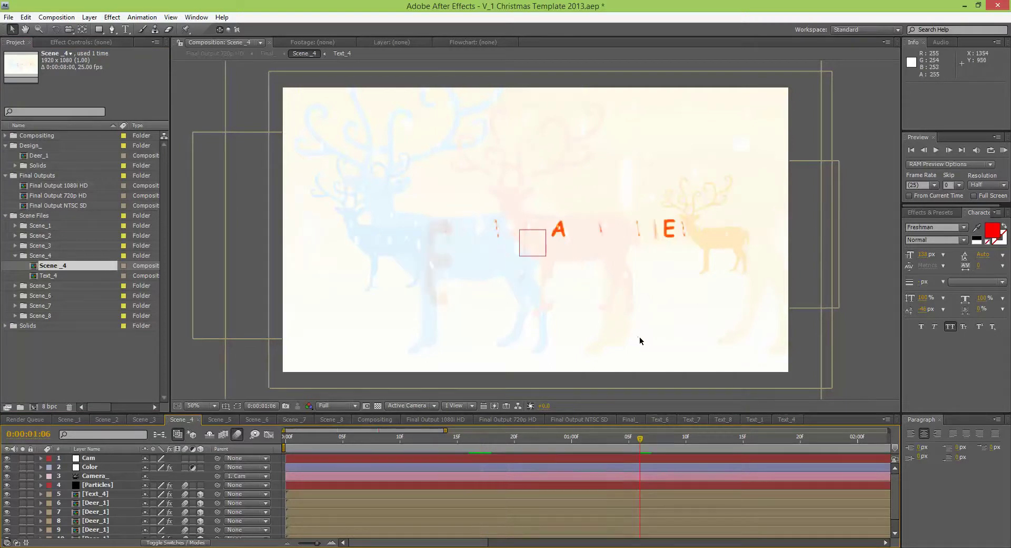
pyautogui.click(732, 438)
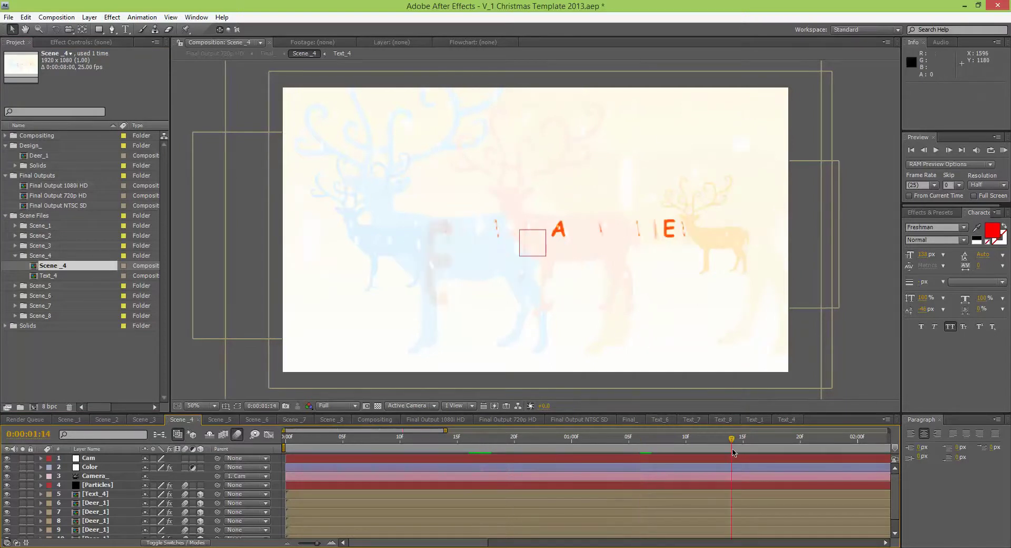
pyautogui.click(800, 438)
pyautogui.moveTo(318, 542); pyautogui.dragTo(284, 541)
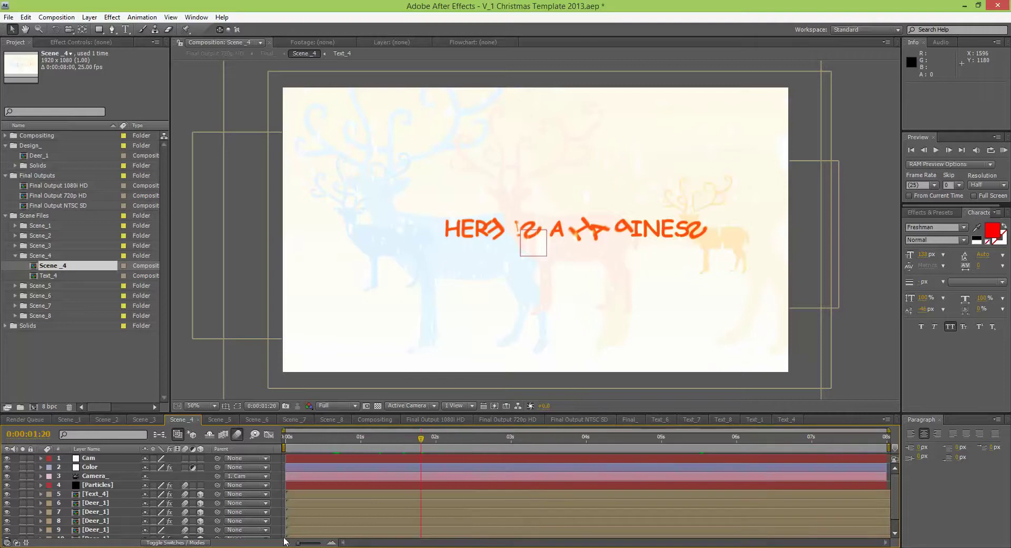
pyautogui.click(695, 438)
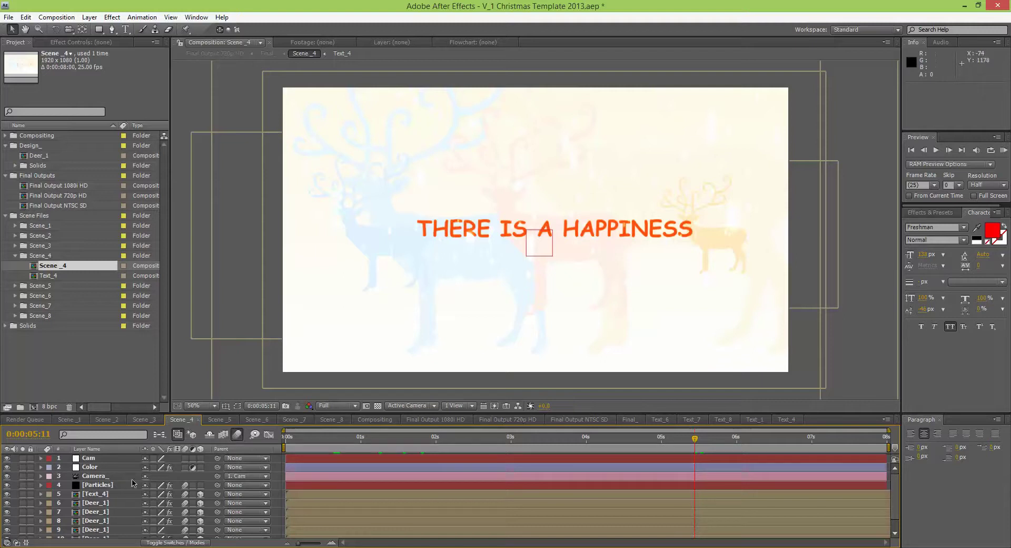
# Step: Set the Tritone Midtones color of the Text_4 layer to blue 0090FF
pyautogui.click(102, 495)
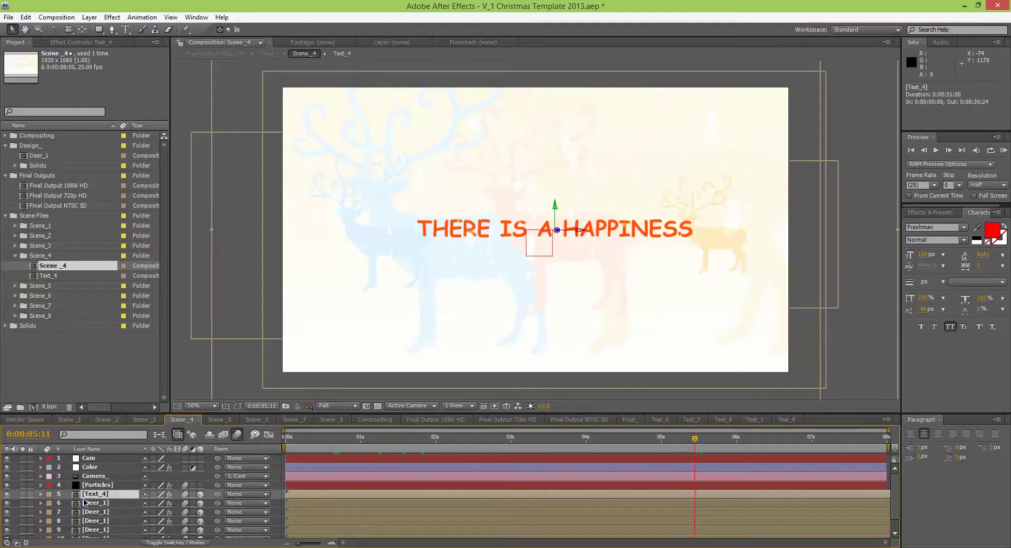
pyautogui.click(63, 42)
pyautogui.click(83, 90)
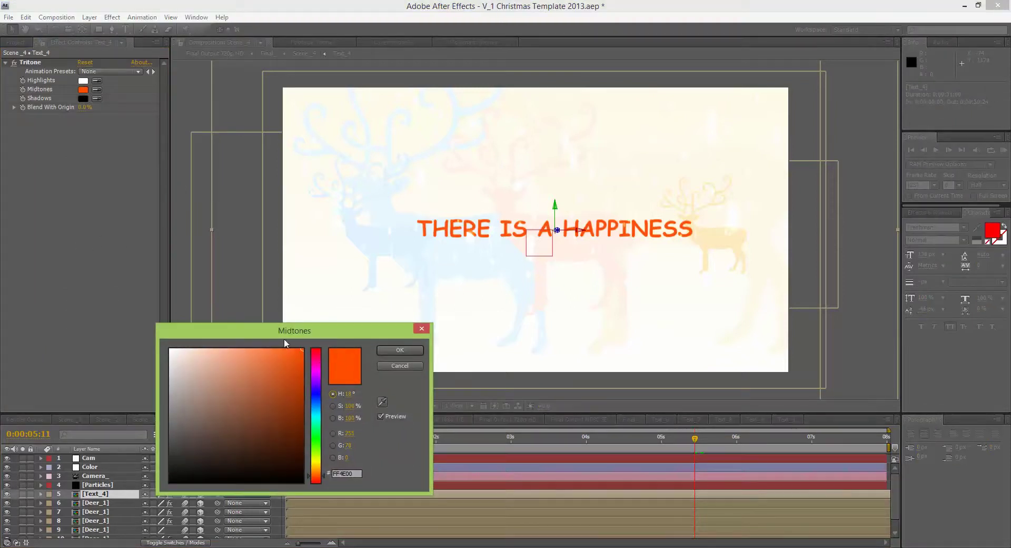
pyautogui.moveTo(316, 414); pyautogui.dragTo(316, 406)
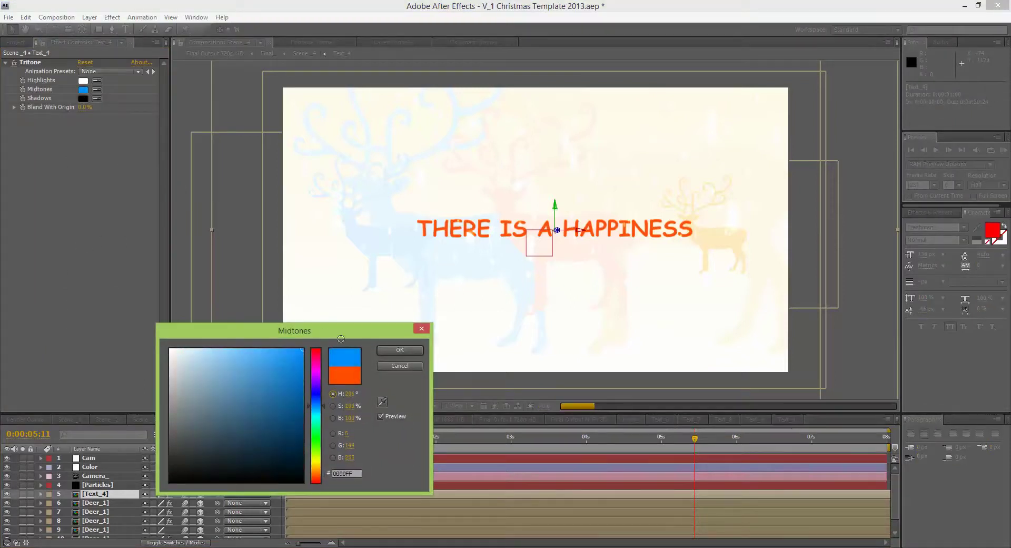
pyautogui.click(399, 350)
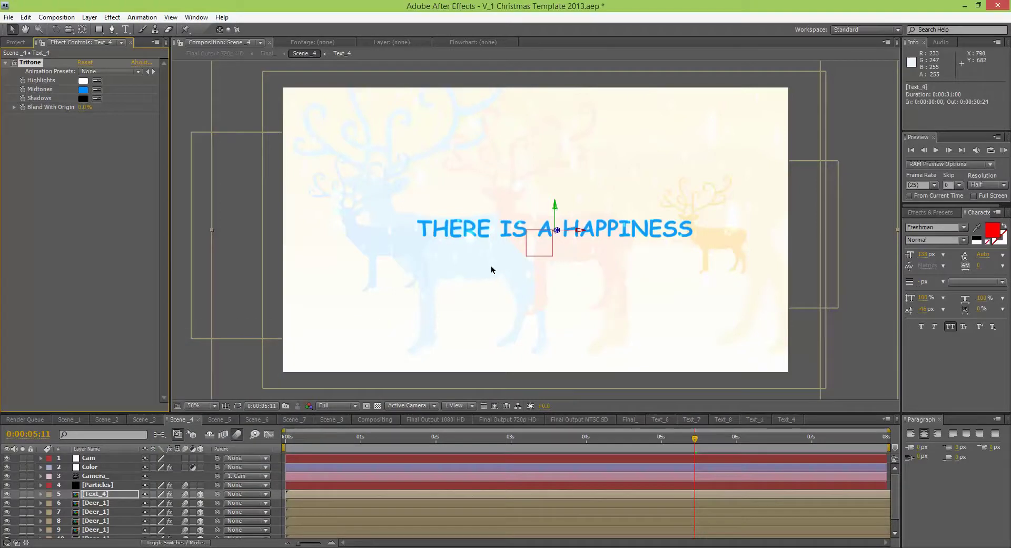
# Step: Set the Death Color of the Particles layer's CC Particle World effect to a stronger blue and match its Birth Color to it
pyautogui.scroll(-2, 97, 493)
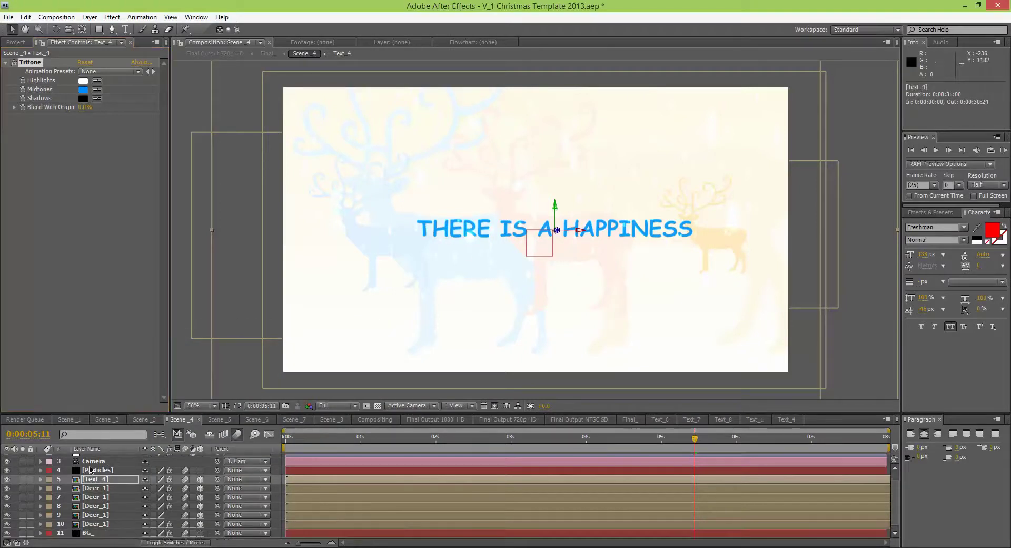
pyautogui.click(101, 473)
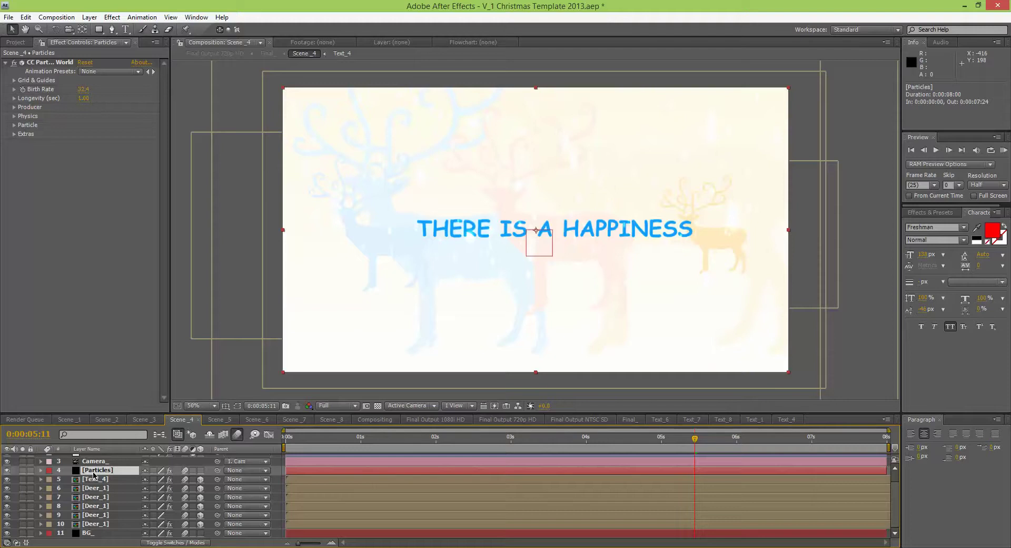
pyautogui.click(14, 126)
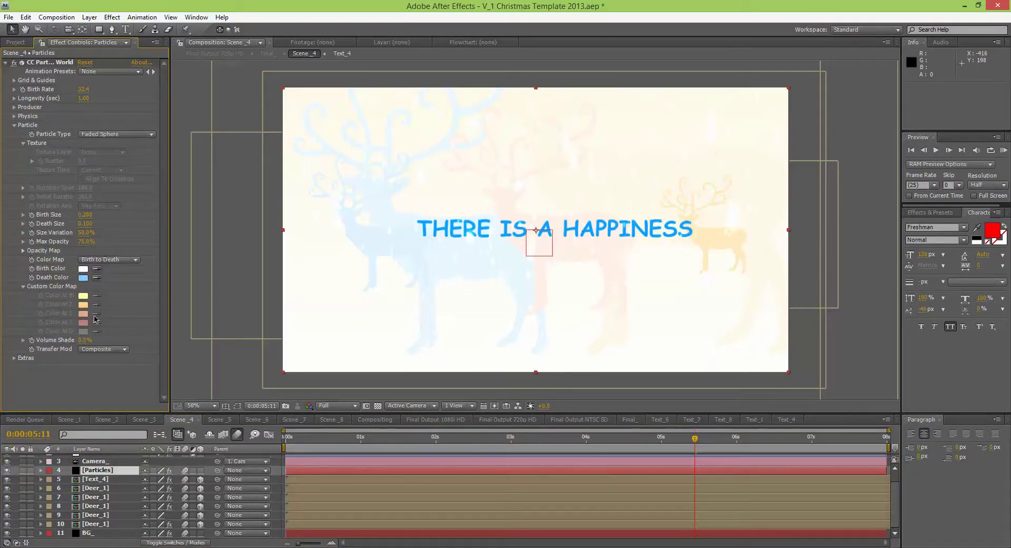
pyautogui.click(83, 278)
pyautogui.moveTo(268, 368)
pyautogui.mouseDown()
pyautogui.moveTo(298, 377)
pyautogui.moveTo(297, 360)
pyautogui.mouseUp()
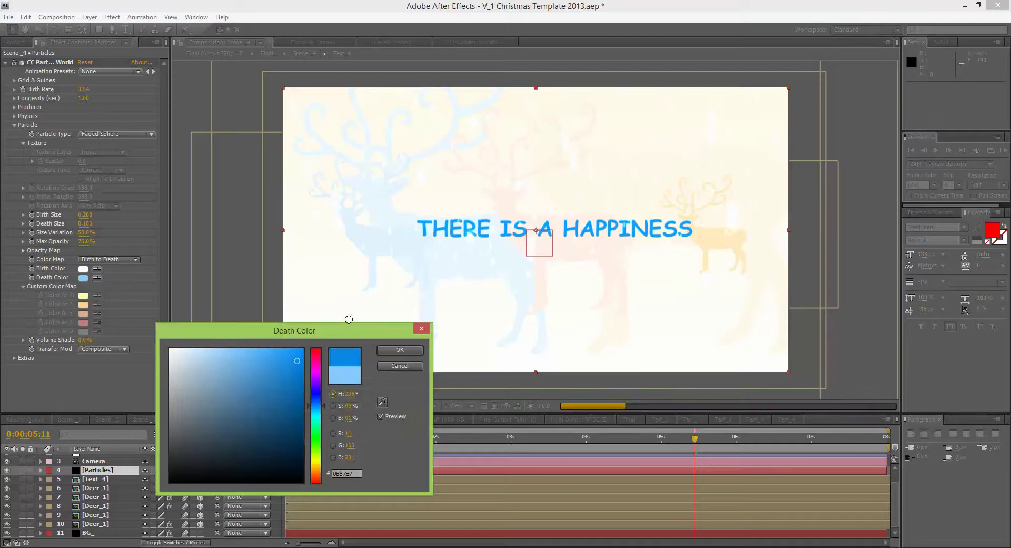
pyautogui.press('Return')
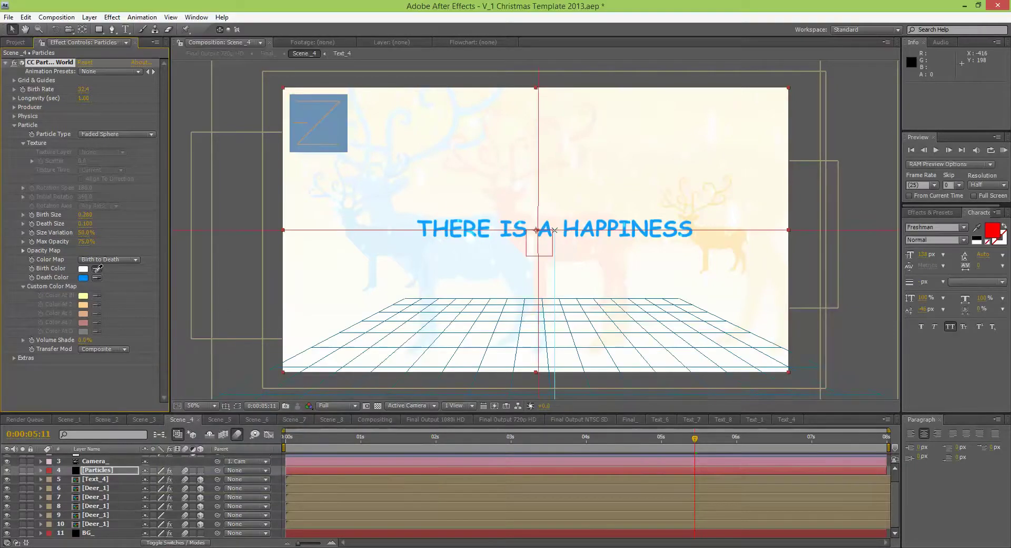
pyautogui.click(84, 277)
# Step: Set the Particles layer's blending mode to Normal and collapse its CC Particle World settings
pyautogui.click(131, 472)
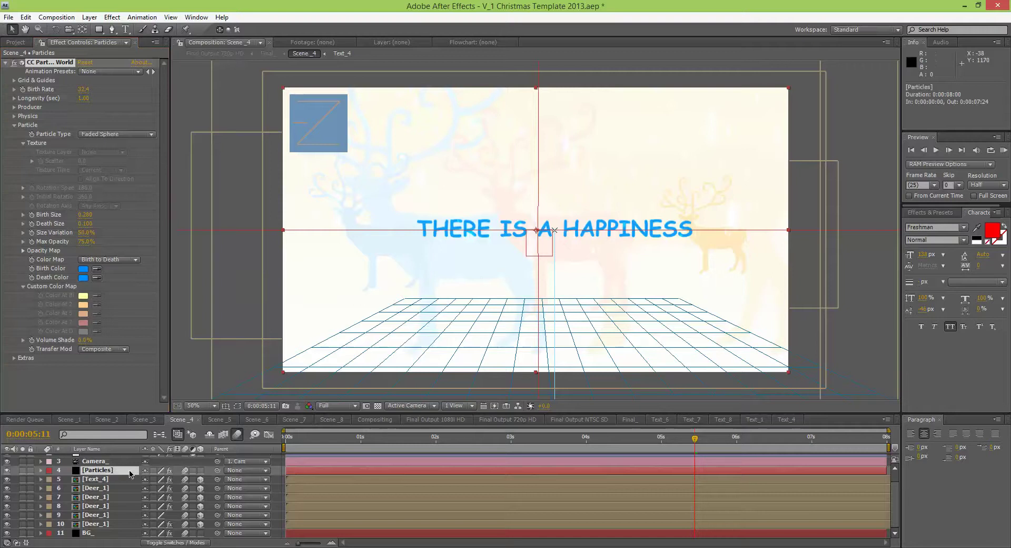
pyautogui.press('F4')
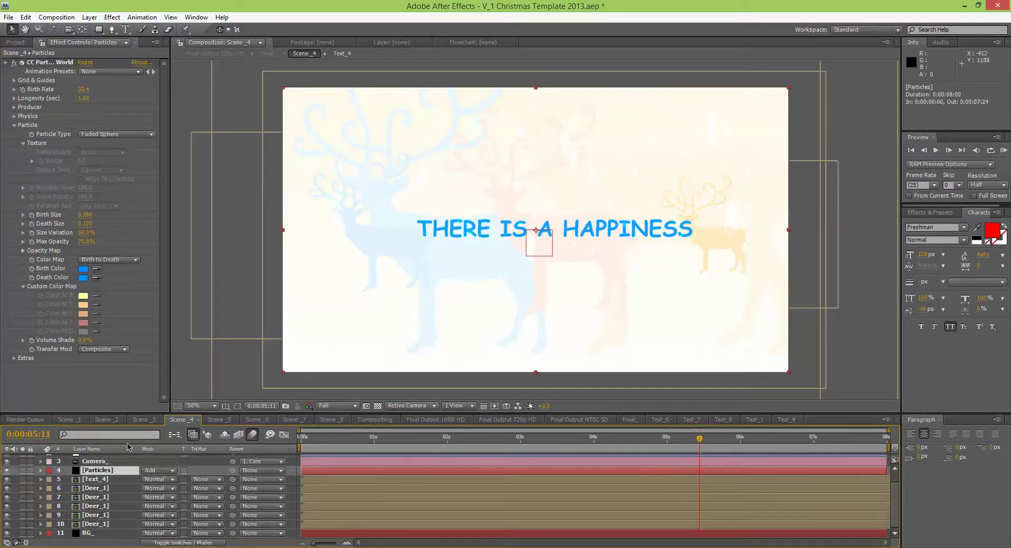
pyautogui.click(156, 470)
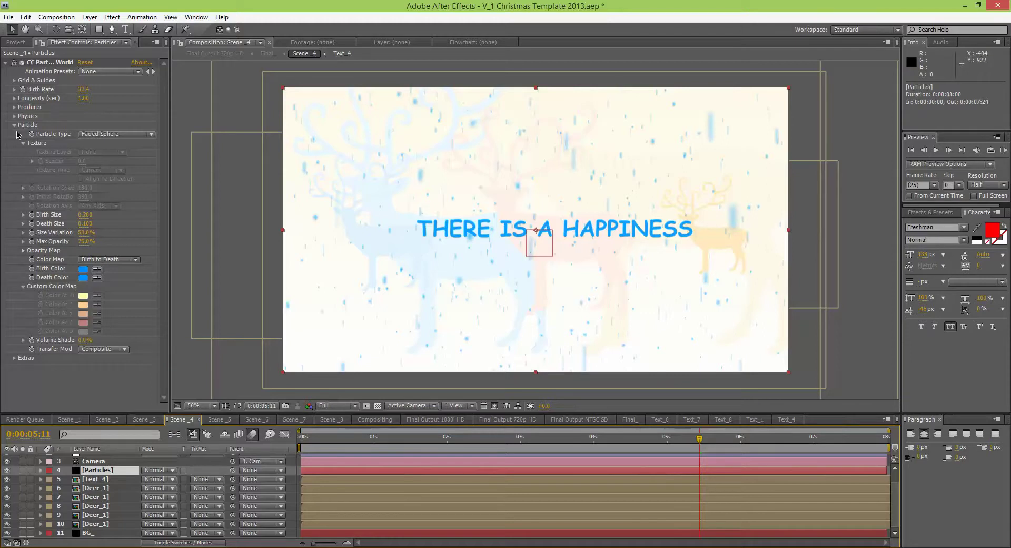
pyautogui.click(14, 126)
pyautogui.click(5, 63)
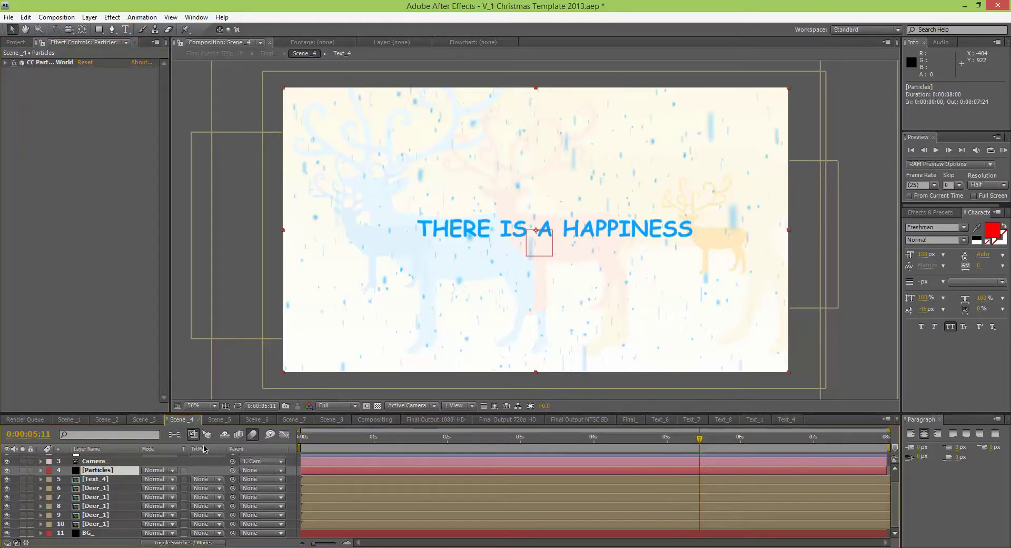
# Step: Set the Fill effect color of the Deer_1 layer in row 6 to golden yellow FFBA00
pyautogui.click(96, 488)
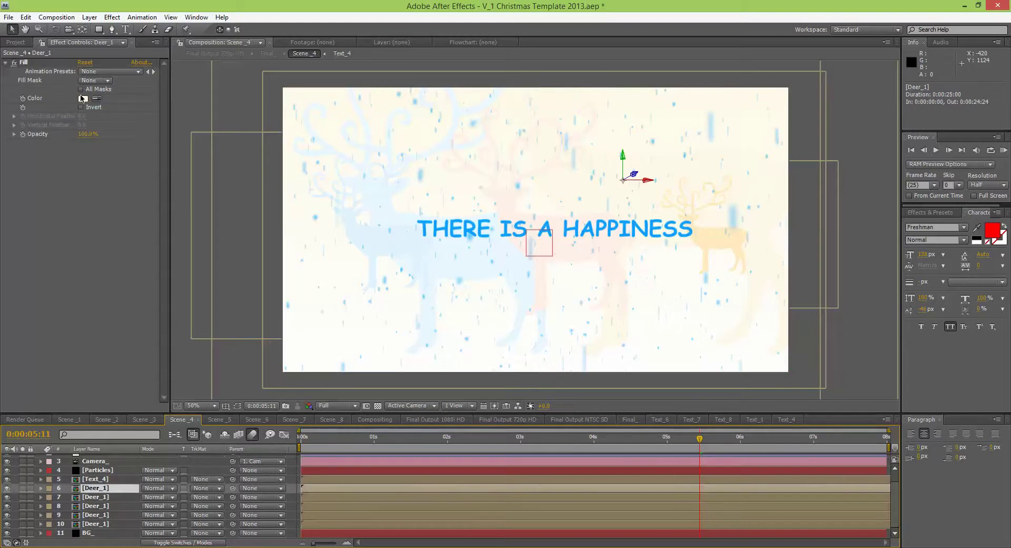
pyautogui.click(83, 98)
pyautogui.moveTo(296, 371); pyautogui.dragTo(308, 343)
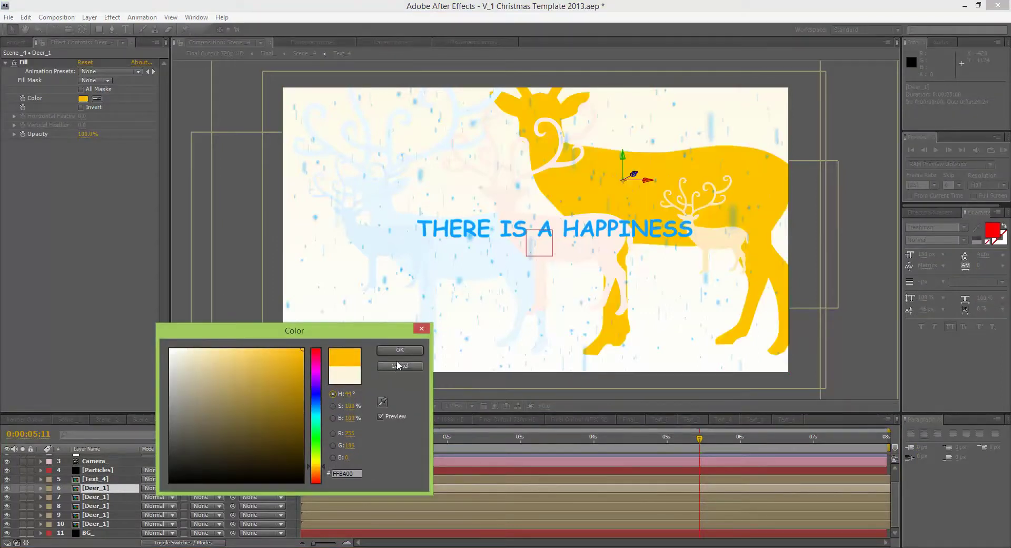
pyautogui.click(421, 330)
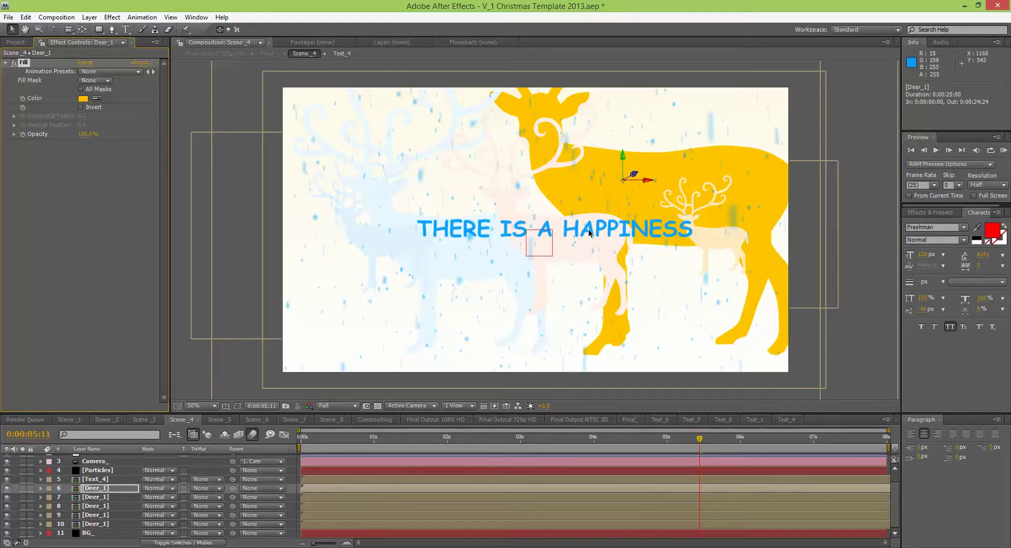
pyautogui.moveTo(529, 237)
pyautogui.mouseDown()
pyautogui.moveTo(502, 239)
pyautogui.moveTo(533, 246)
pyautogui.mouseUp()
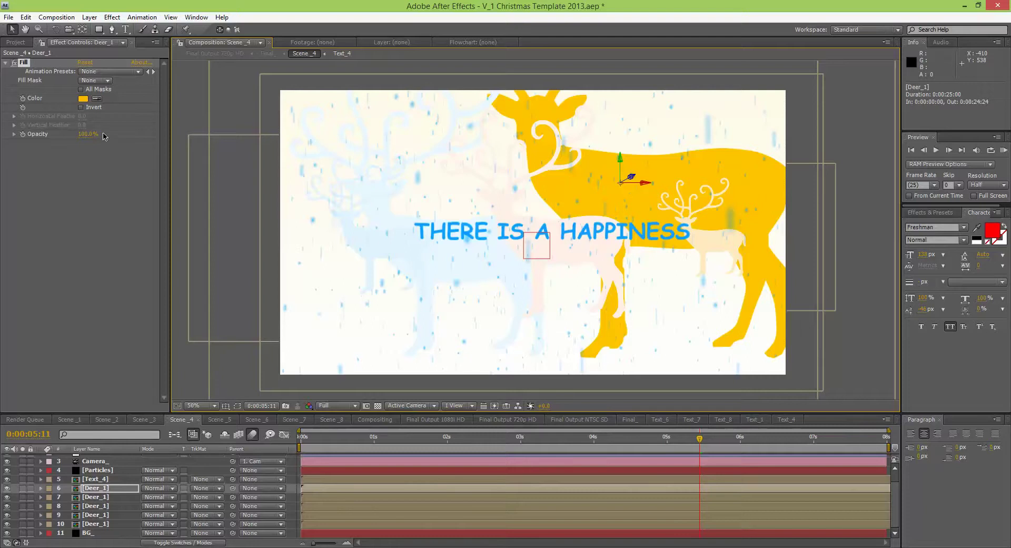
# Step: Collapse the Scene_4 folder in the project and open the Final Output 720p HD composition with its Final_ layer selected
pyautogui.click(16, 42)
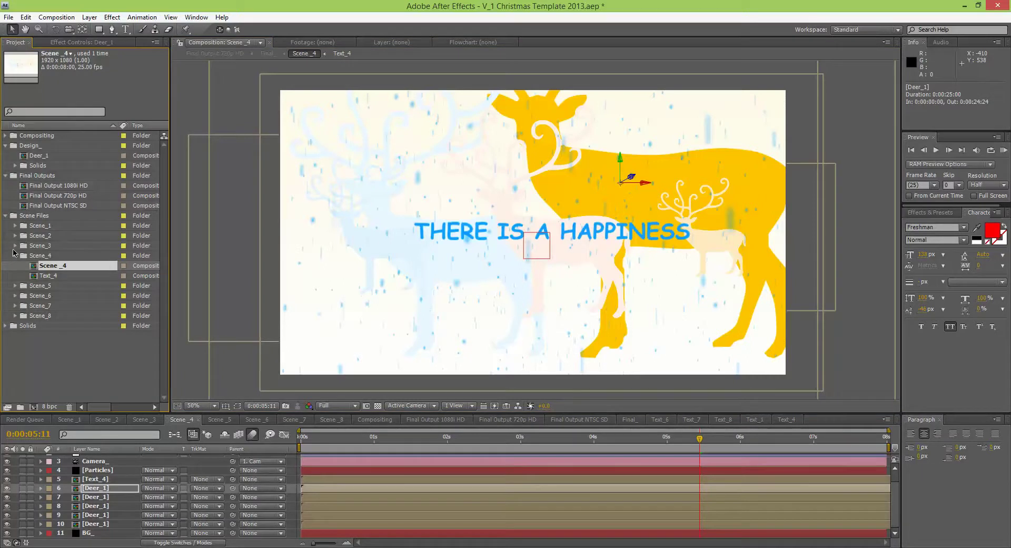
pyautogui.click(15, 255)
pyautogui.click(50, 177)
pyautogui.click(55, 196)
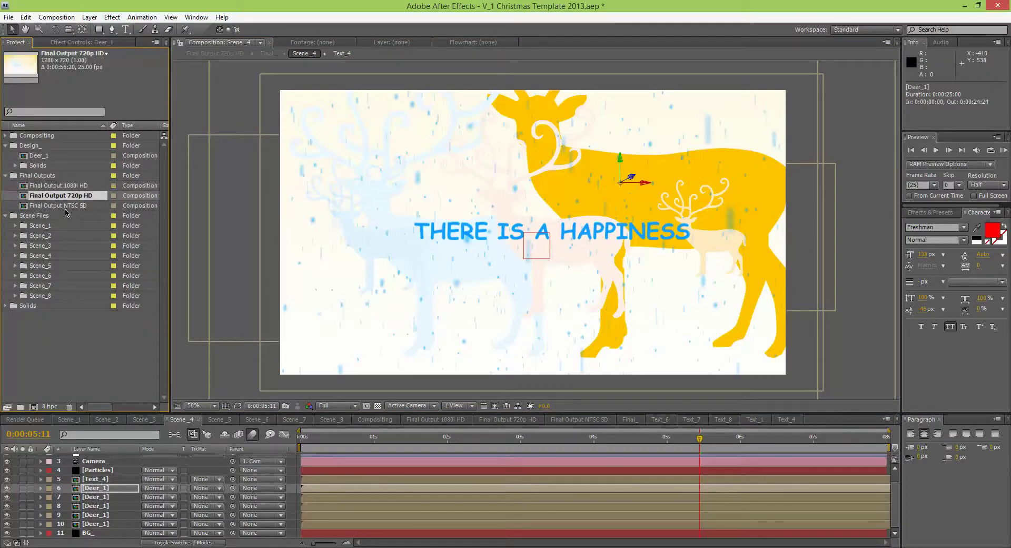
pyautogui.click(71, 207)
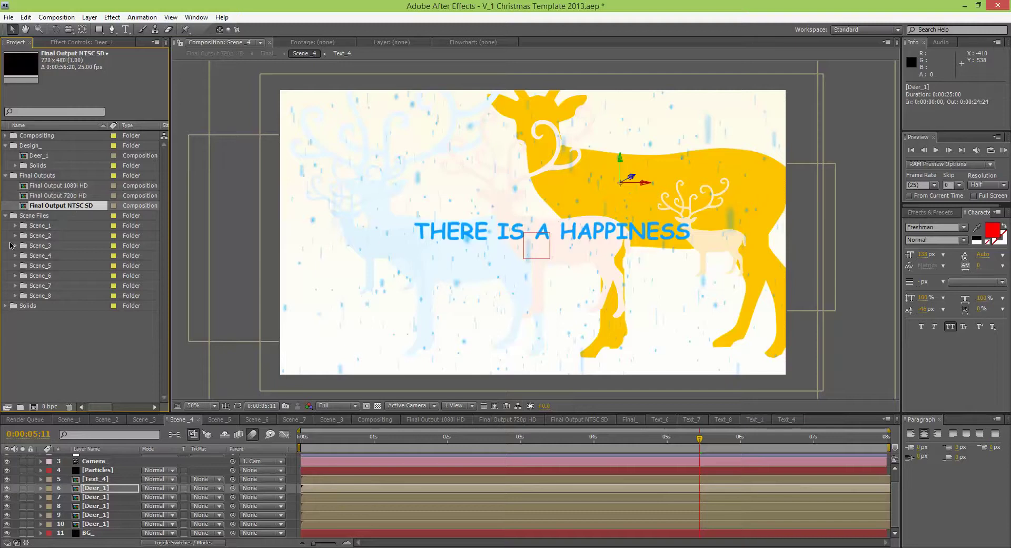
pyautogui.click(63, 196)
pyautogui.doubleClick(61, 196)
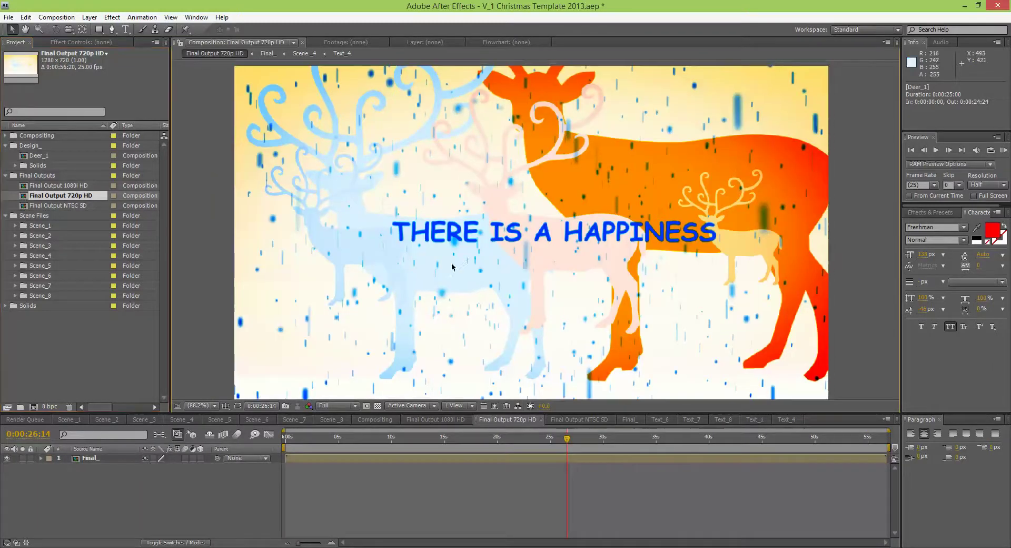
pyautogui.click(484, 250)
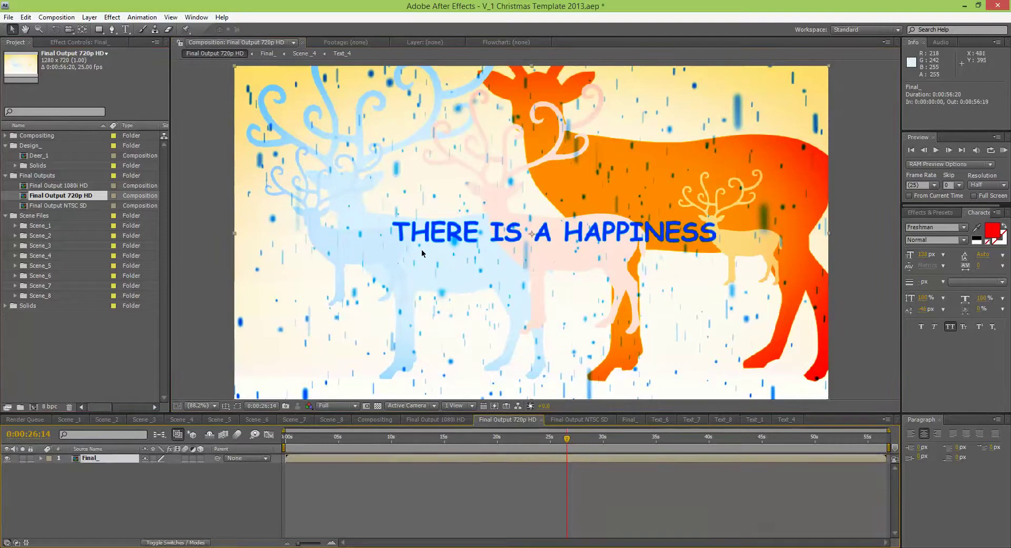
# Step: Queue Final Output 720p HD as a pre-render and open its output module settings, keeping Video For Windows as the format
pyautogui.click(55, 20)
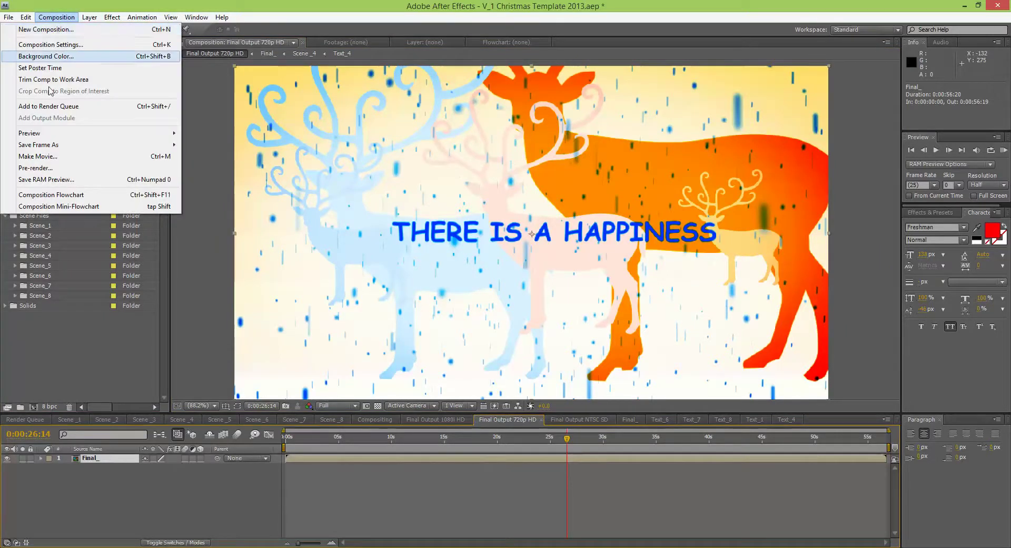
pyautogui.click(37, 168)
pyautogui.click(101, 488)
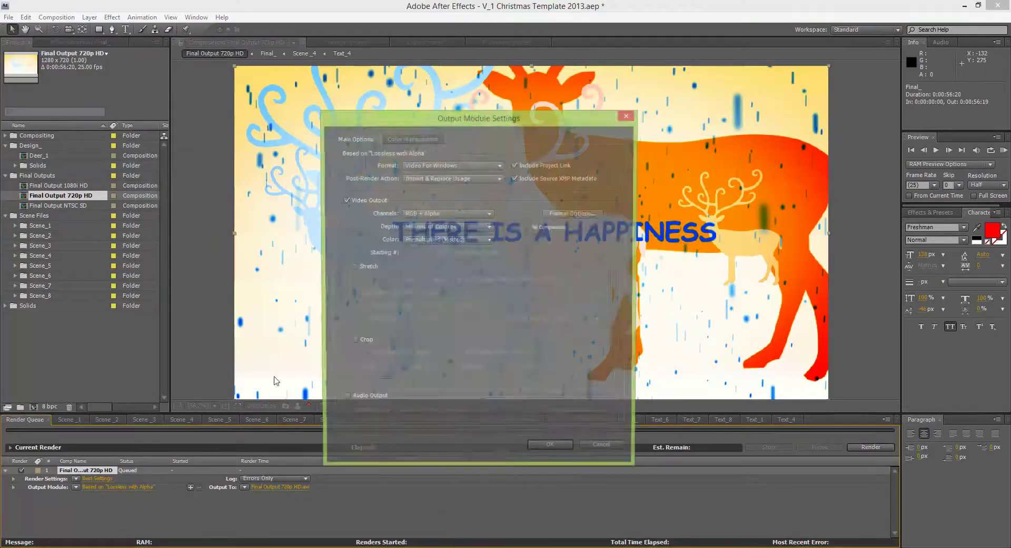
pyautogui.click(447, 165)
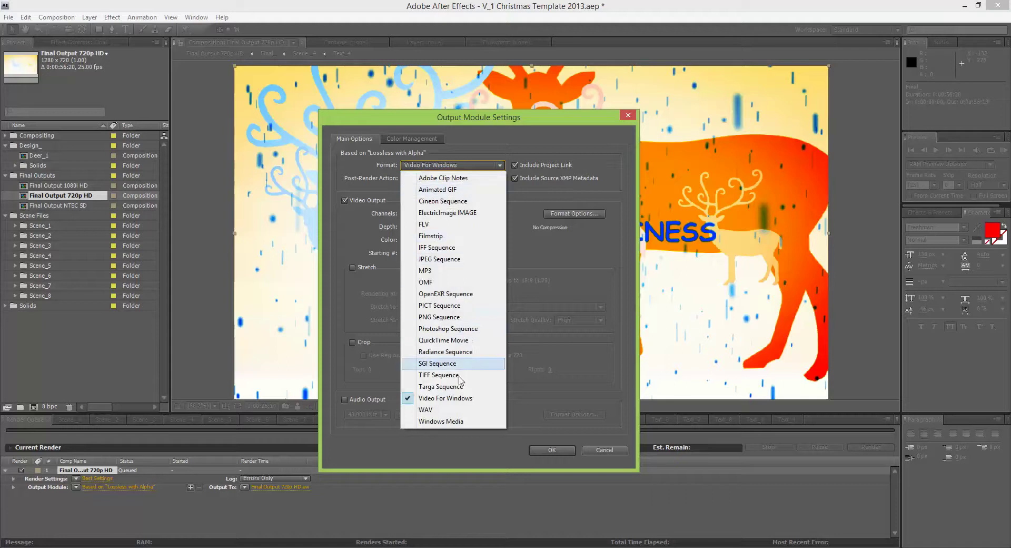
pyautogui.click(575, 390)
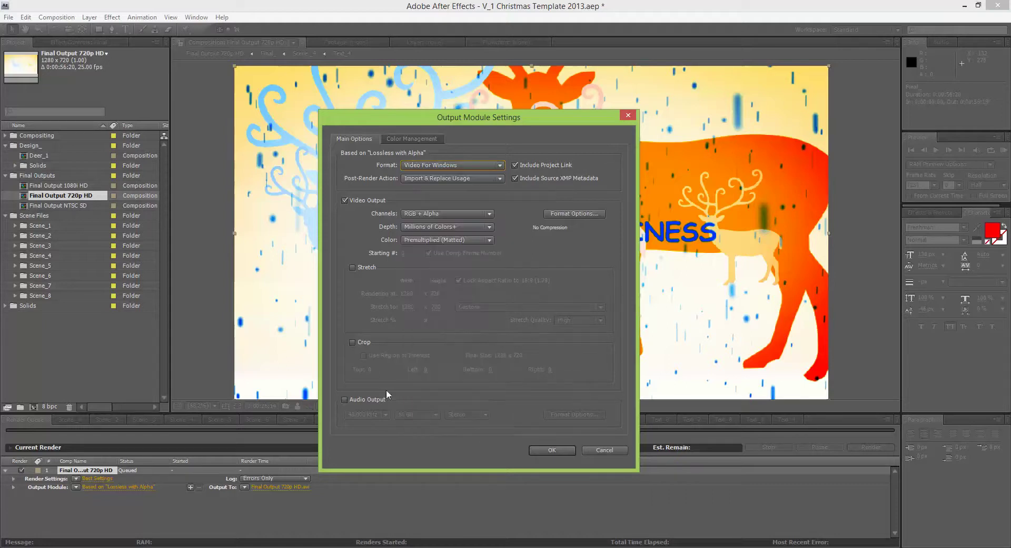
# Step: Enable audio output at 44.100 kHz in the output module, and check the output file destination without changing it
pyautogui.click(344, 400)
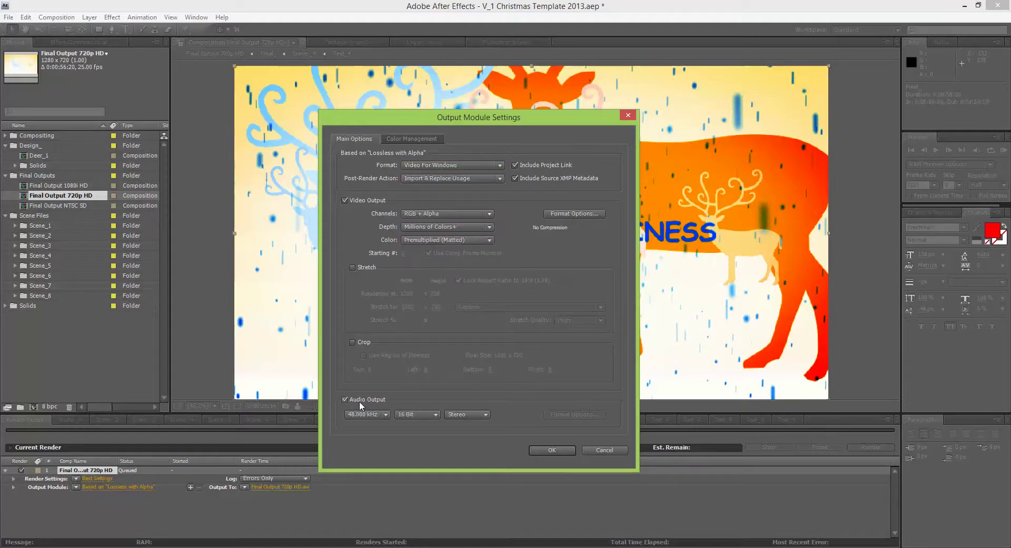
pyautogui.click(372, 414)
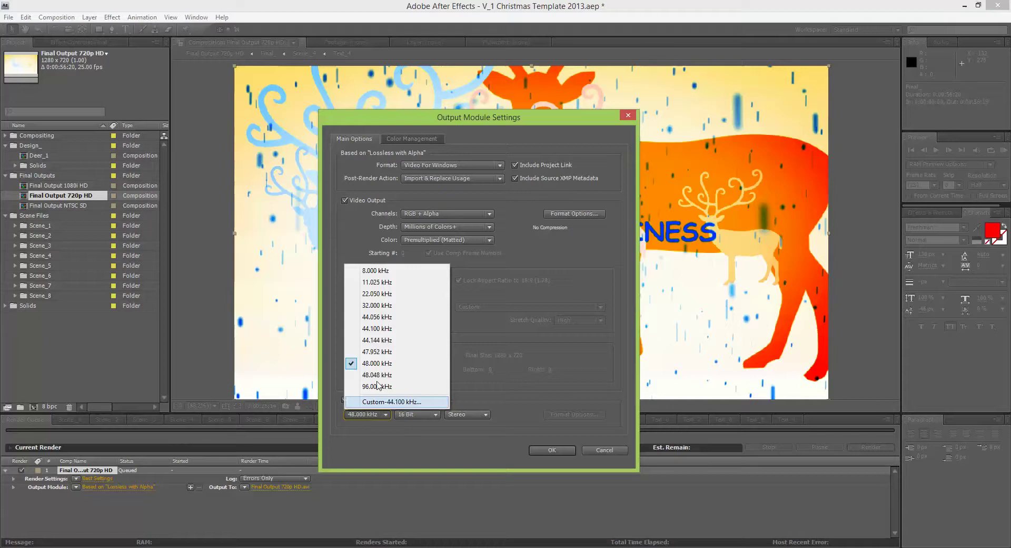
pyautogui.click(389, 328)
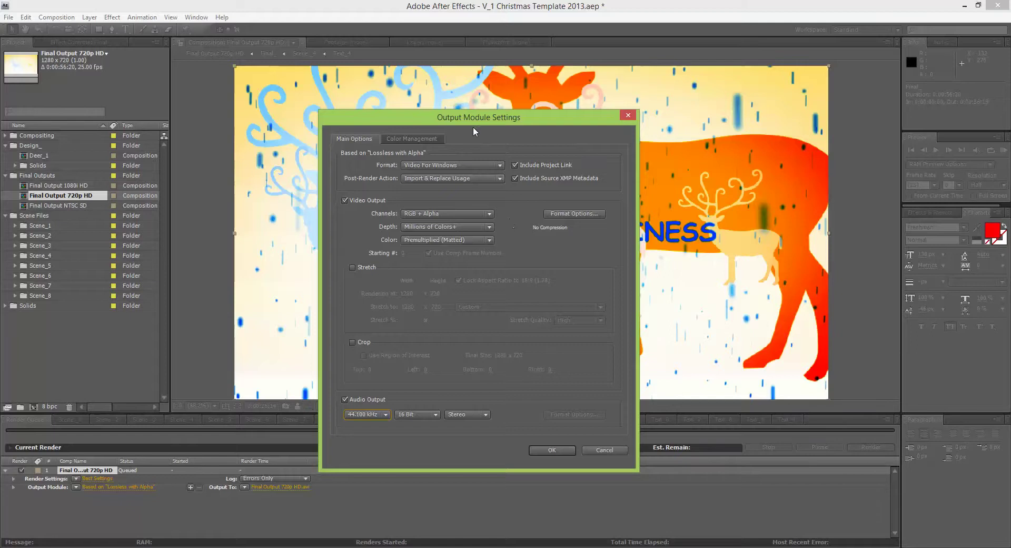
pyautogui.click(552, 450)
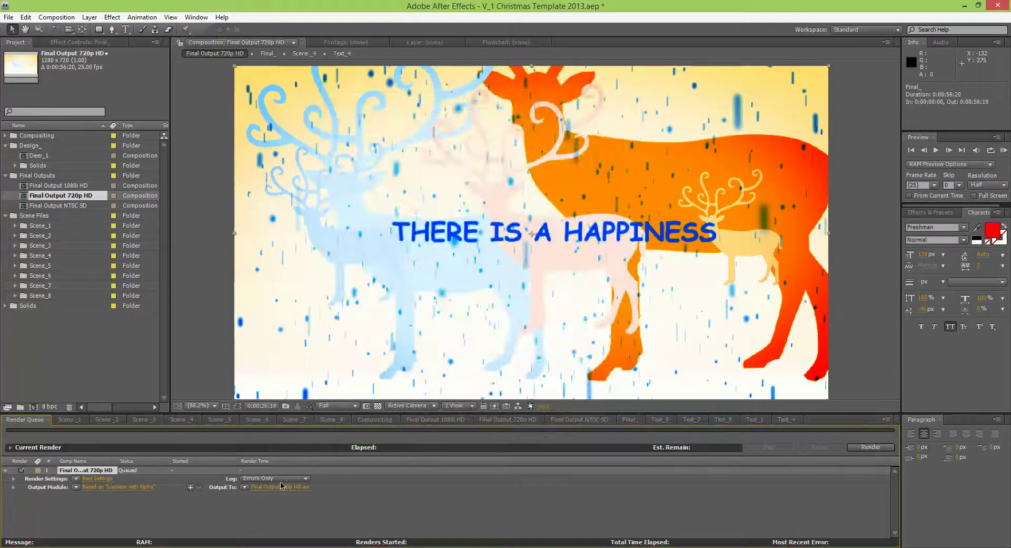
pyautogui.click(282, 484)
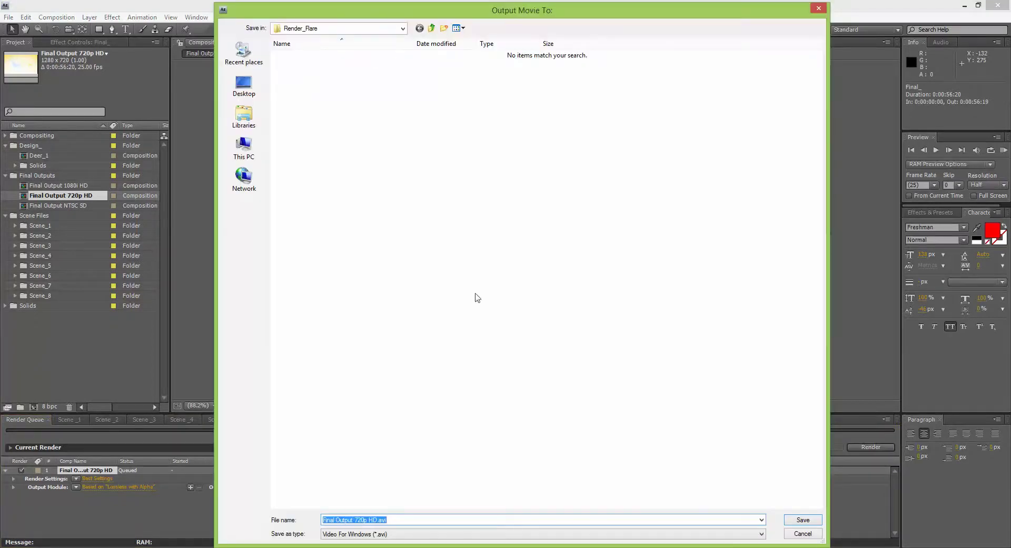
pyautogui.click(796, 532)
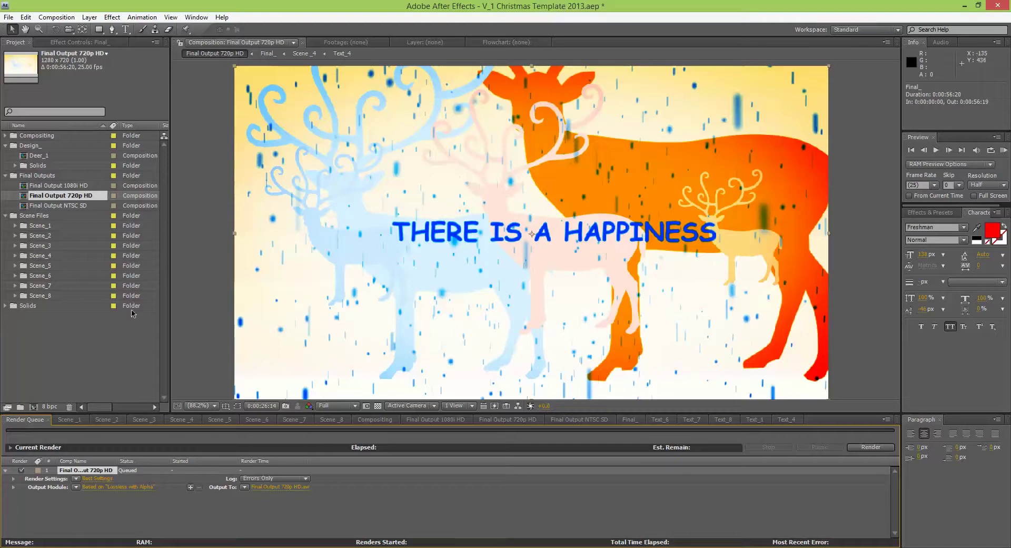
# Step: Compare the details of the Final Output 1080i HD, 720p HD and NTSC SD compositions, ending on 720p HD
pyautogui.click(59, 198)
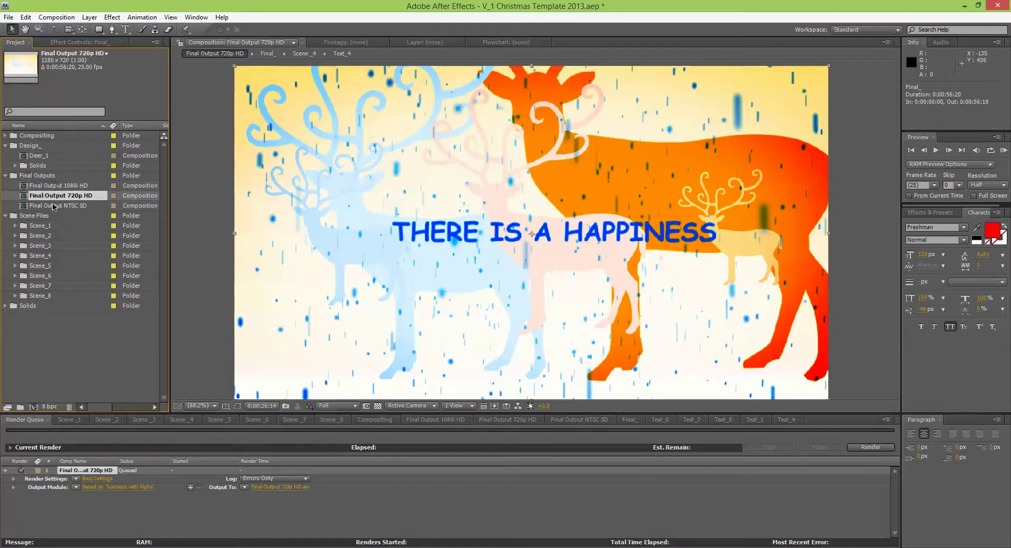
pyautogui.click(58, 185)
pyautogui.click(54, 196)
pyautogui.click(54, 206)
pyautogui.click(54, 196)
pyautogui.click(54, 187)
pyautogui.click(49, 205)
pyautogui.click(56, 187)
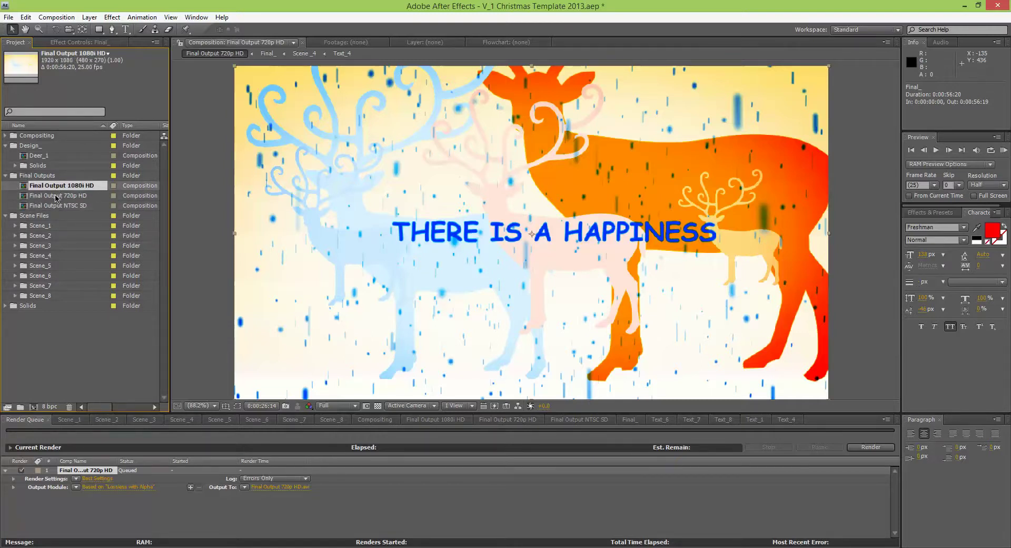
pyautogui.click(53, 196)
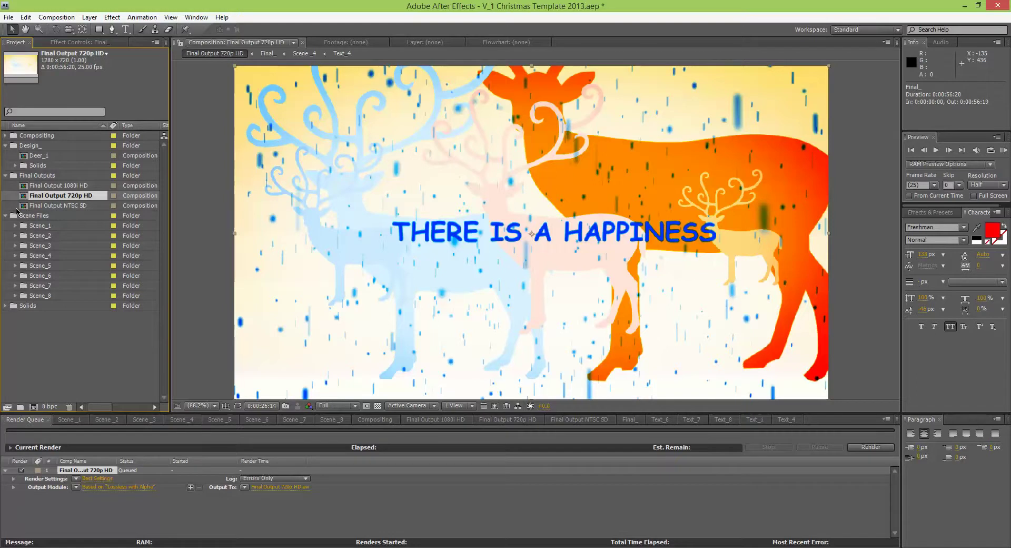